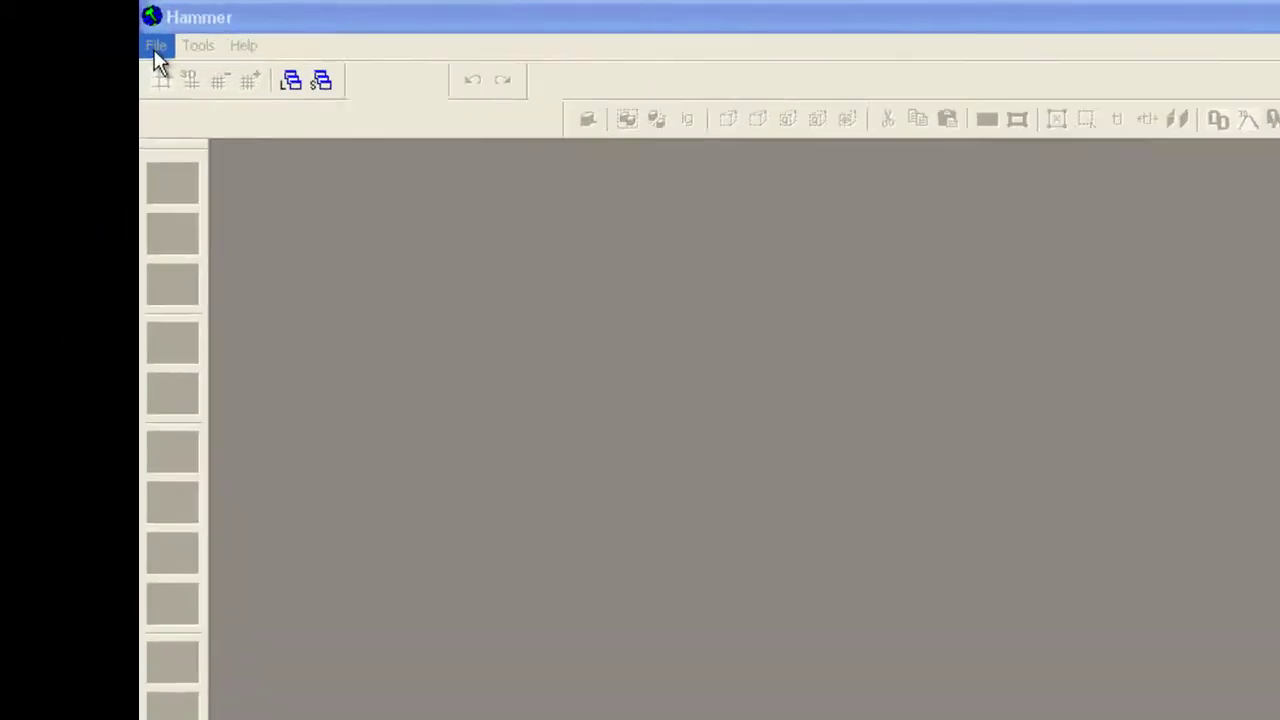
Create a new map and choose 13dragons/frosted_glass as the current texture.
click(155, 50)
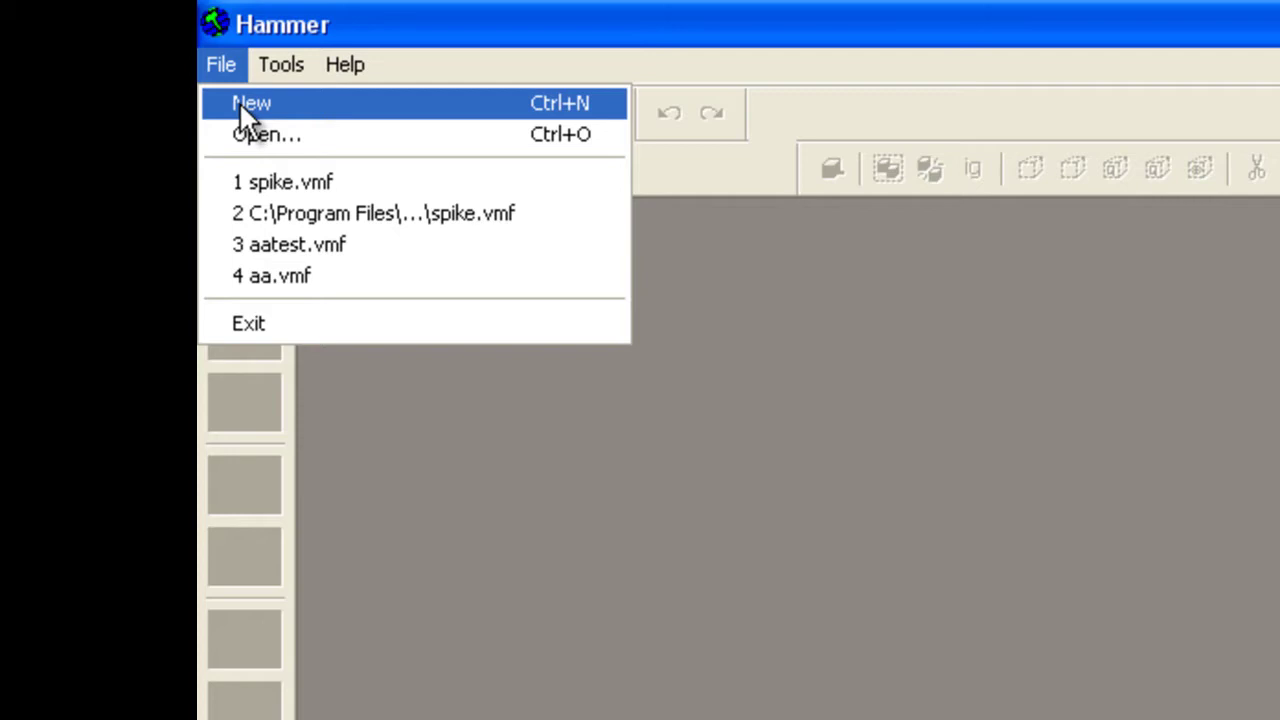
click(239, 101)
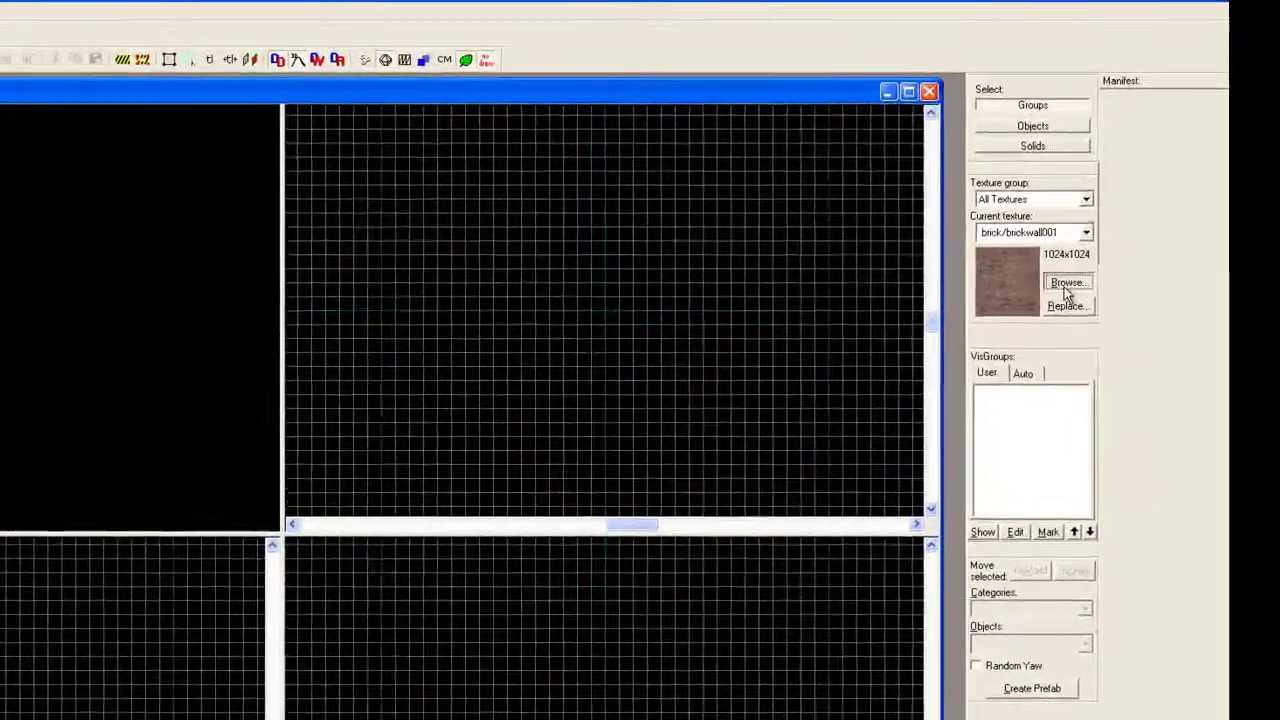
click(1113, 209)
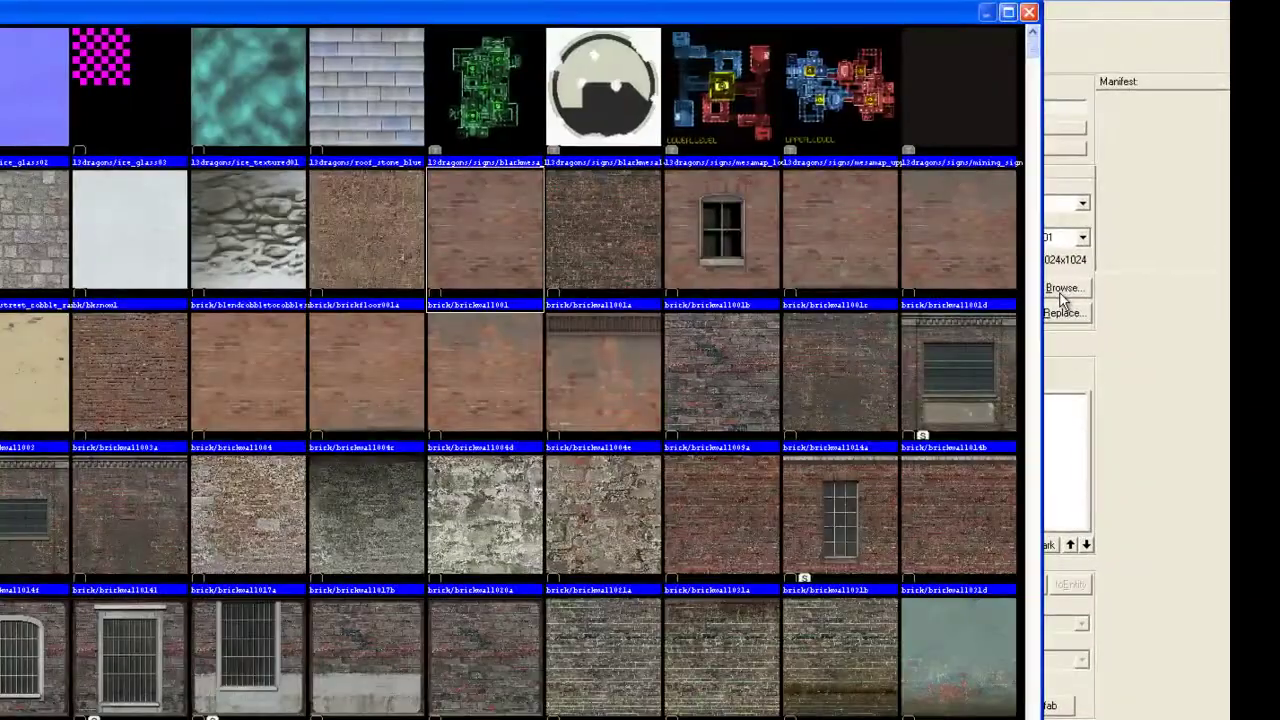
double_click(210, 212)
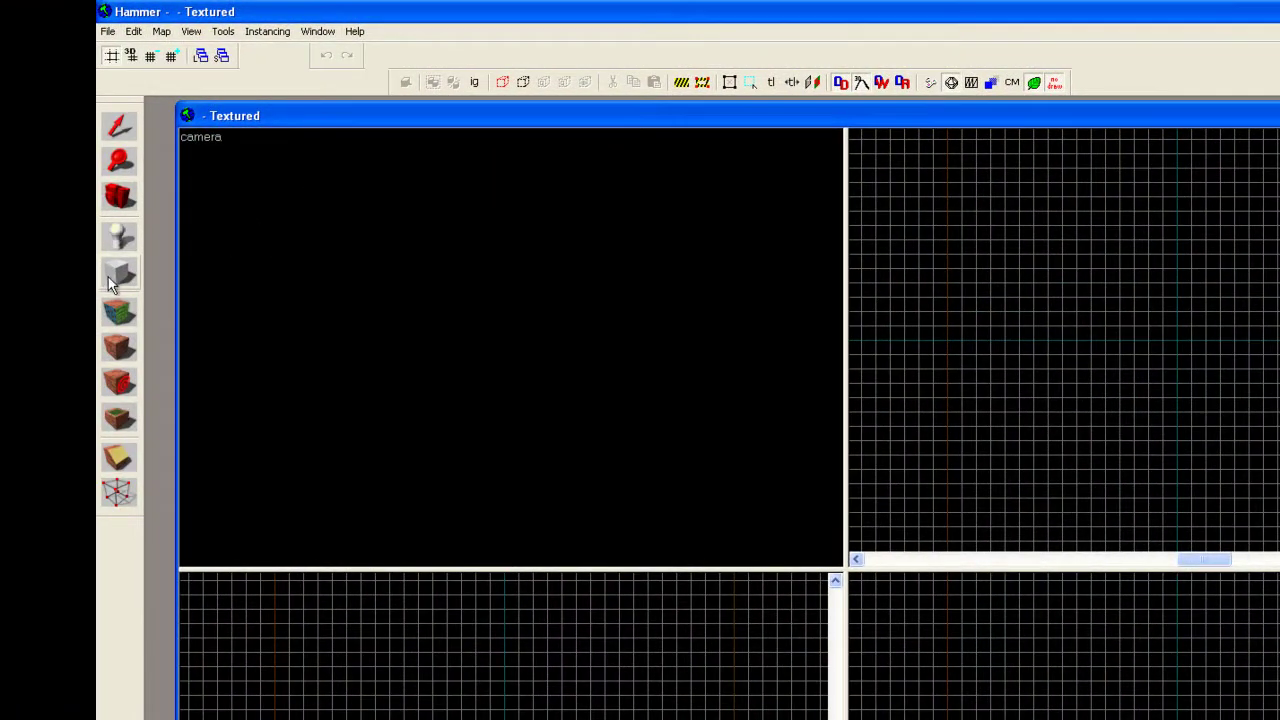
Build a tall four-sided spike primitive with a 128 by 128 unit base, centred on the map origin.
click(110, 275)
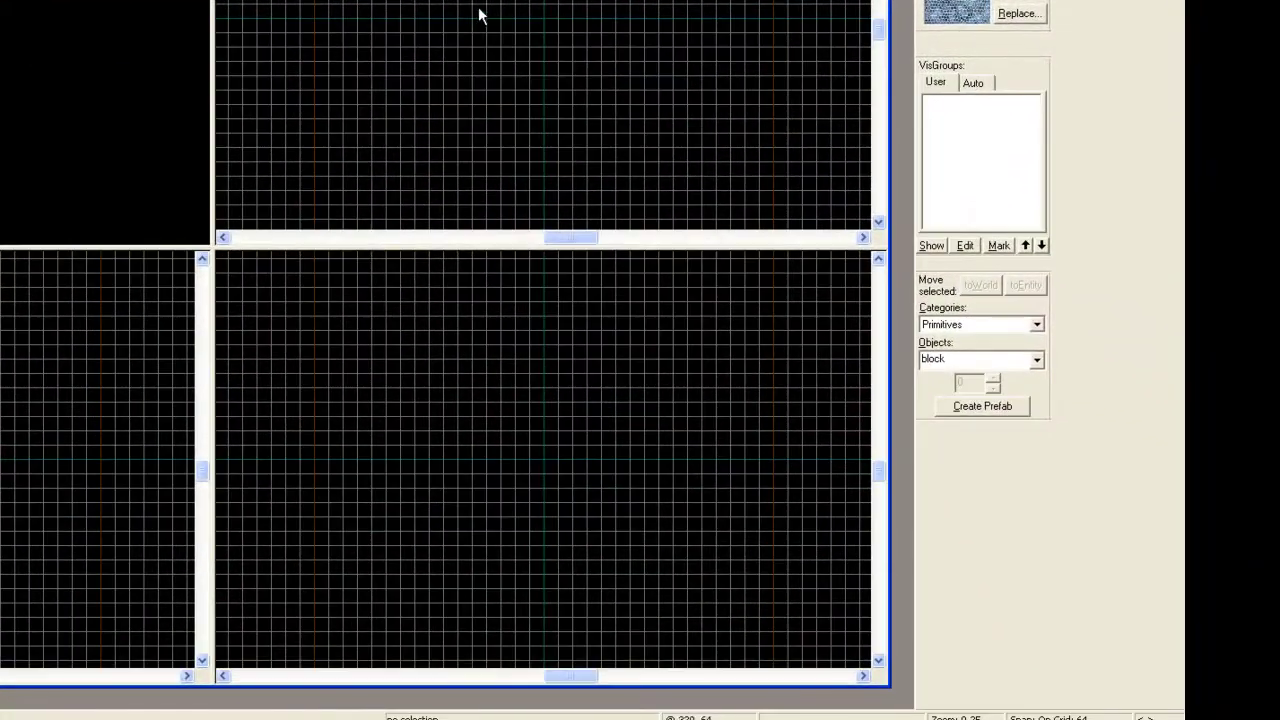
click(1038, 361)
click(1003, 436)
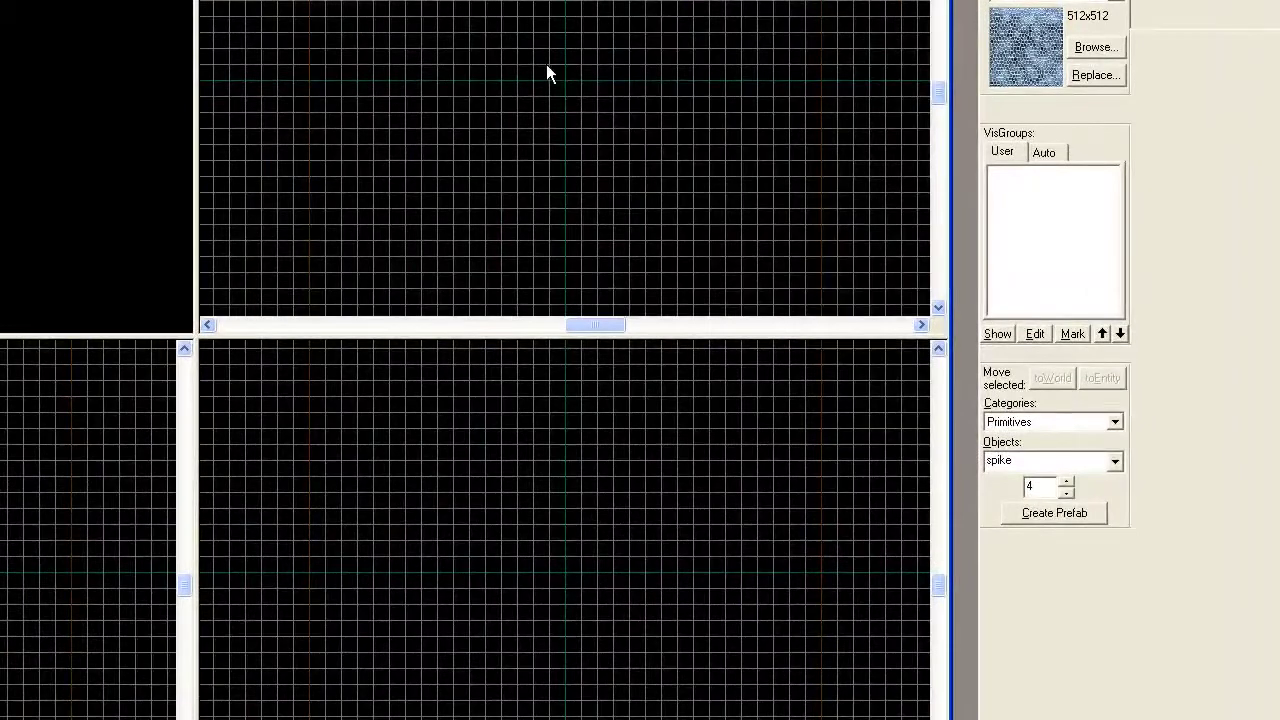
drag(590, 102, 625, 138)
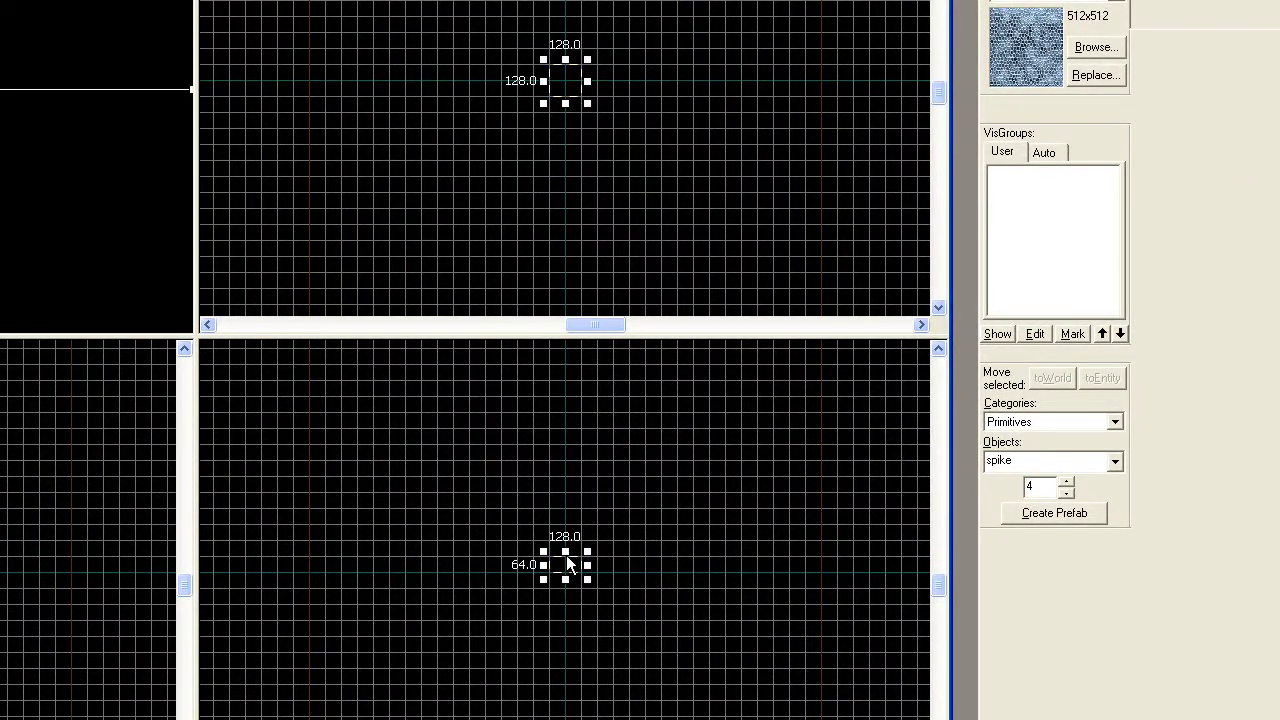
drag(565, 550, 560, 466)
key(Return)
key(s)
key(w)
key(s)
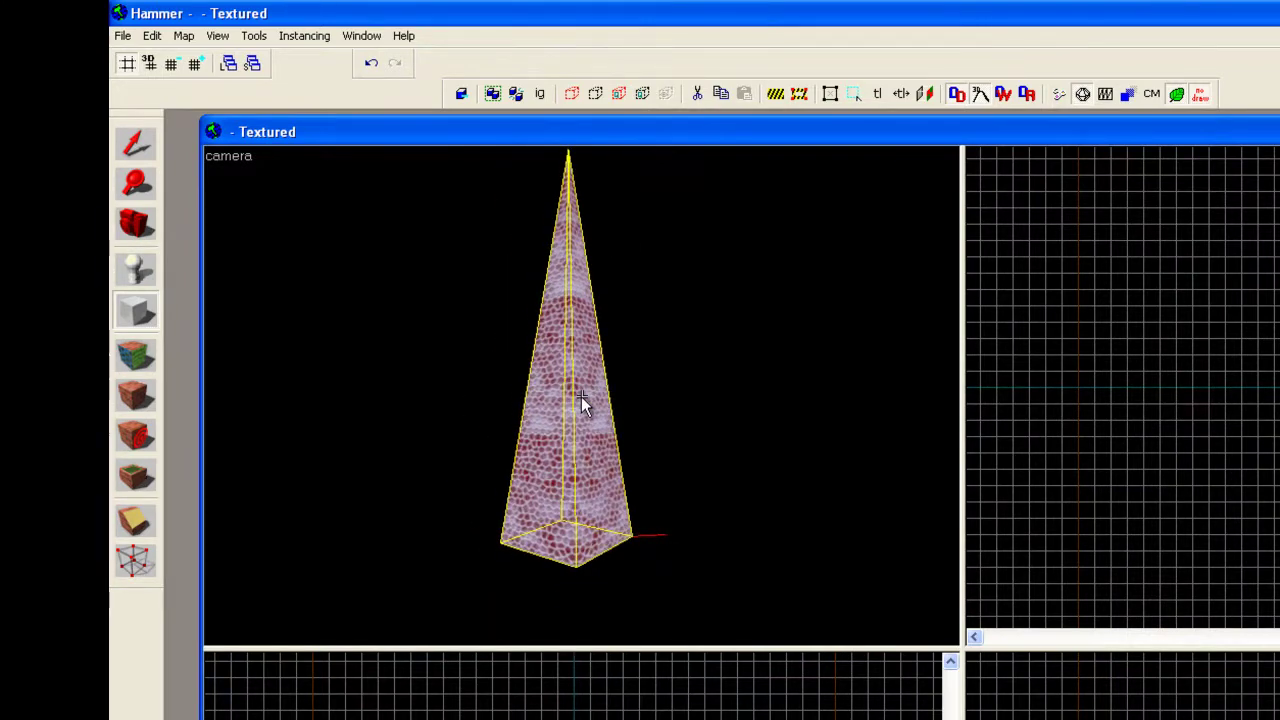
Save the map as spike.vmf in the mapsrc folder, overwriting the existing file.
click(124, 38)
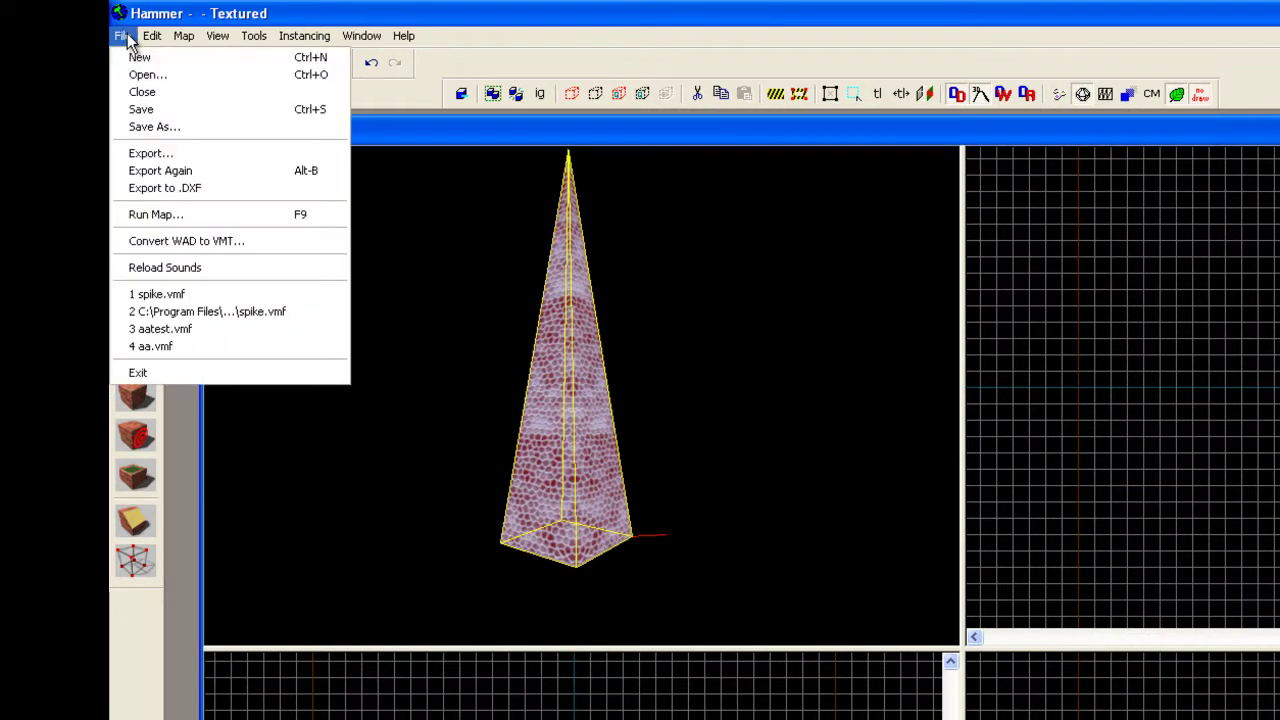
click(158, 127)
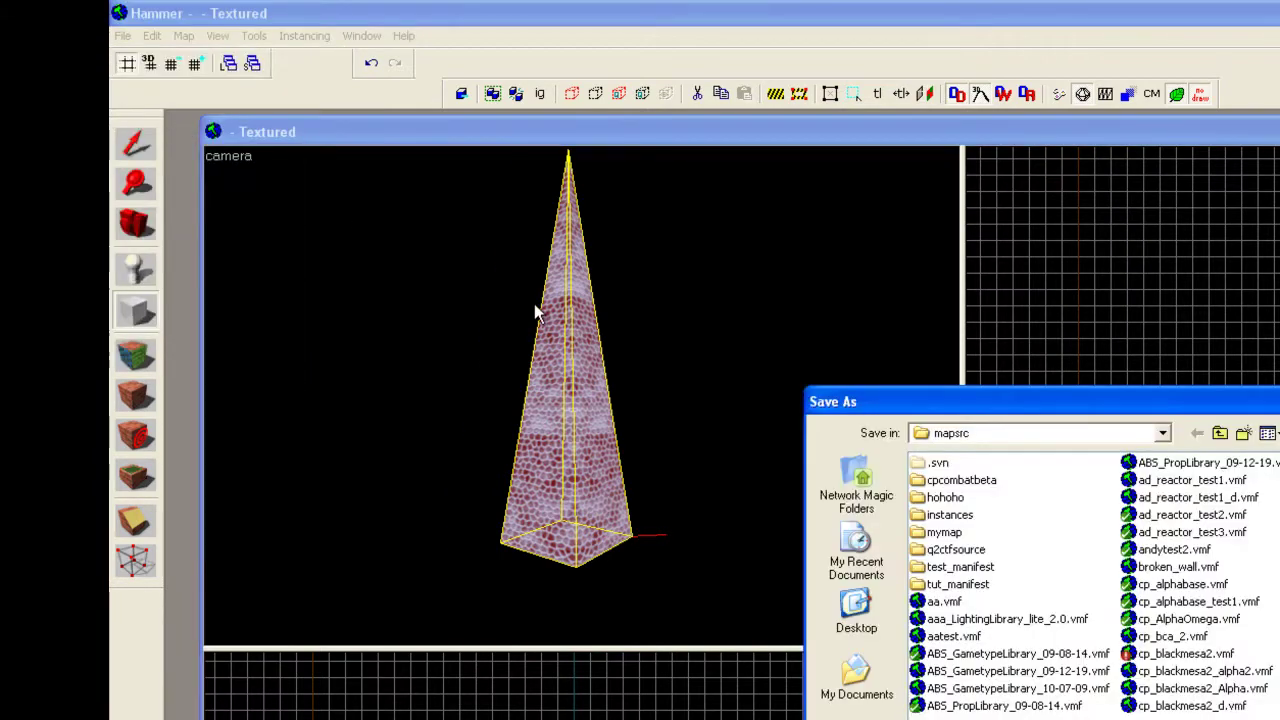
text(sp)
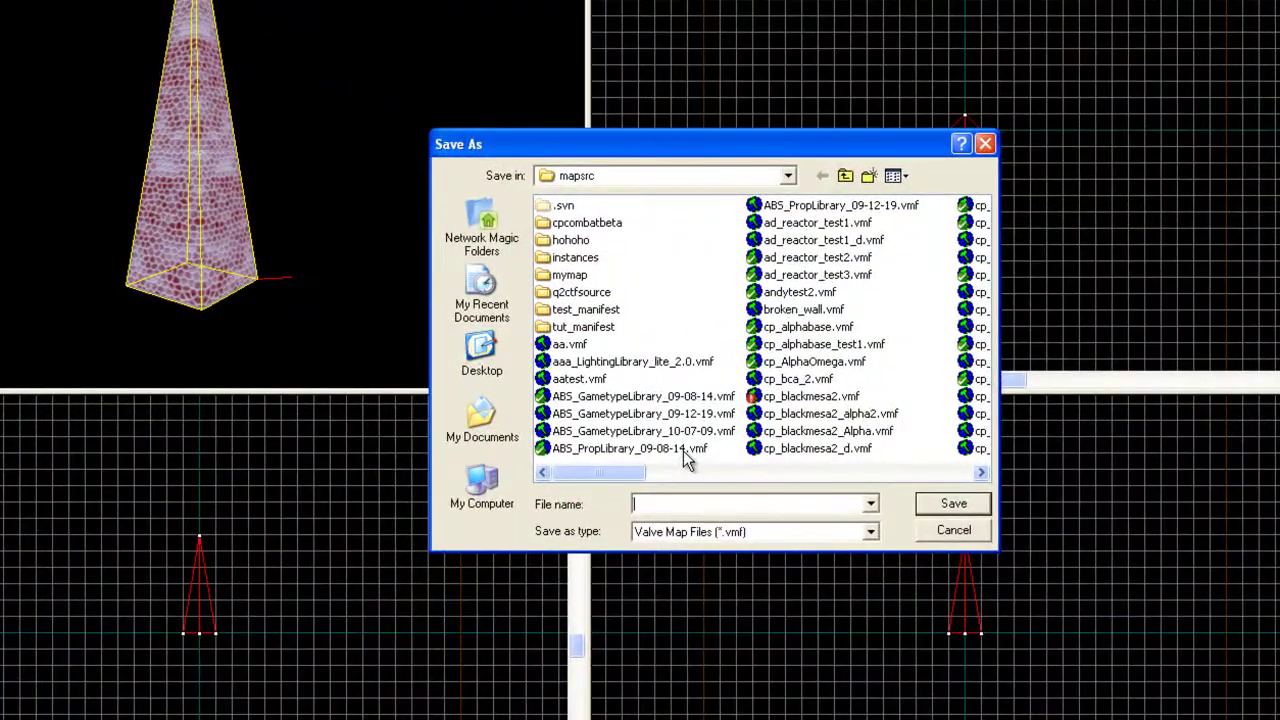
text(ike)
key(Down)
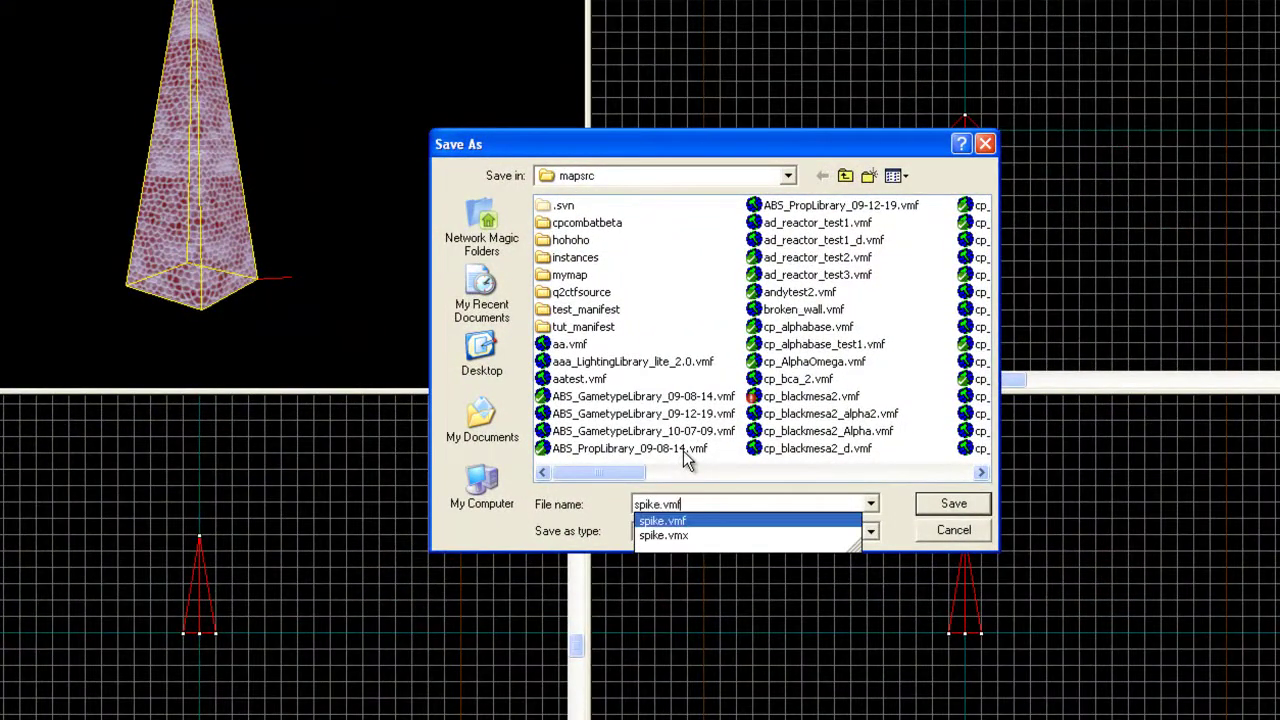
key(Return)
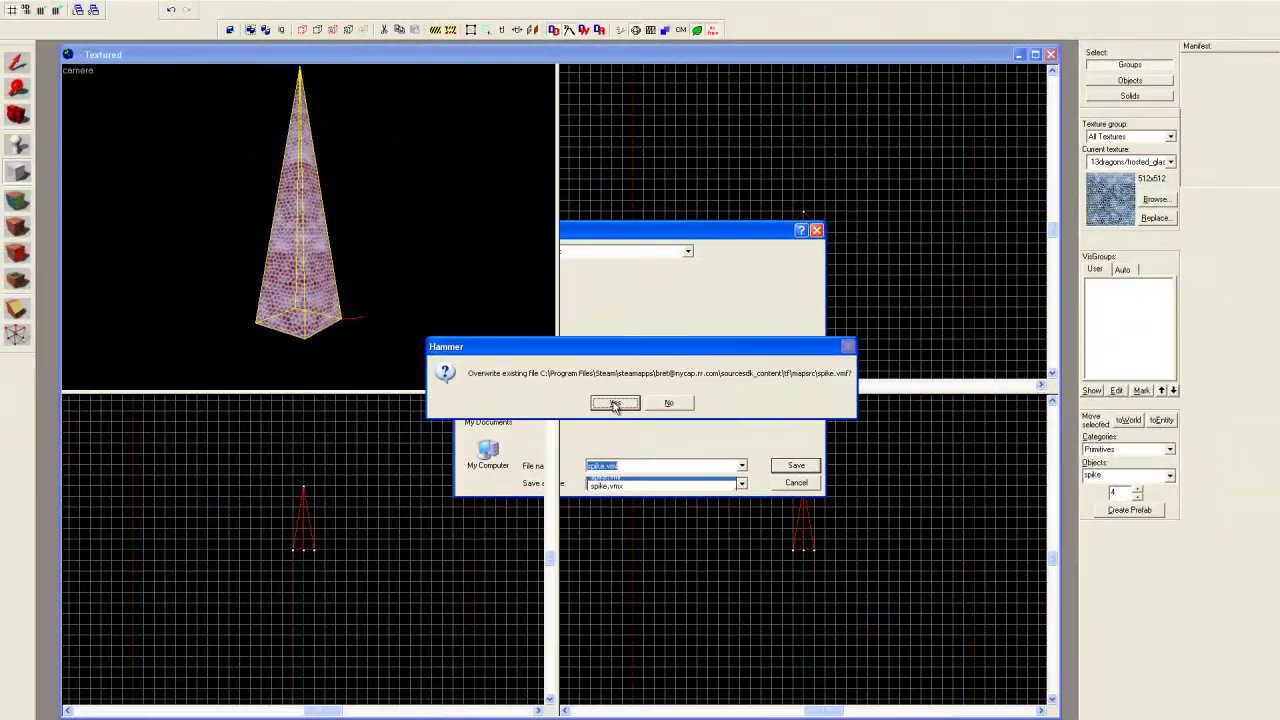
click(630, 403)
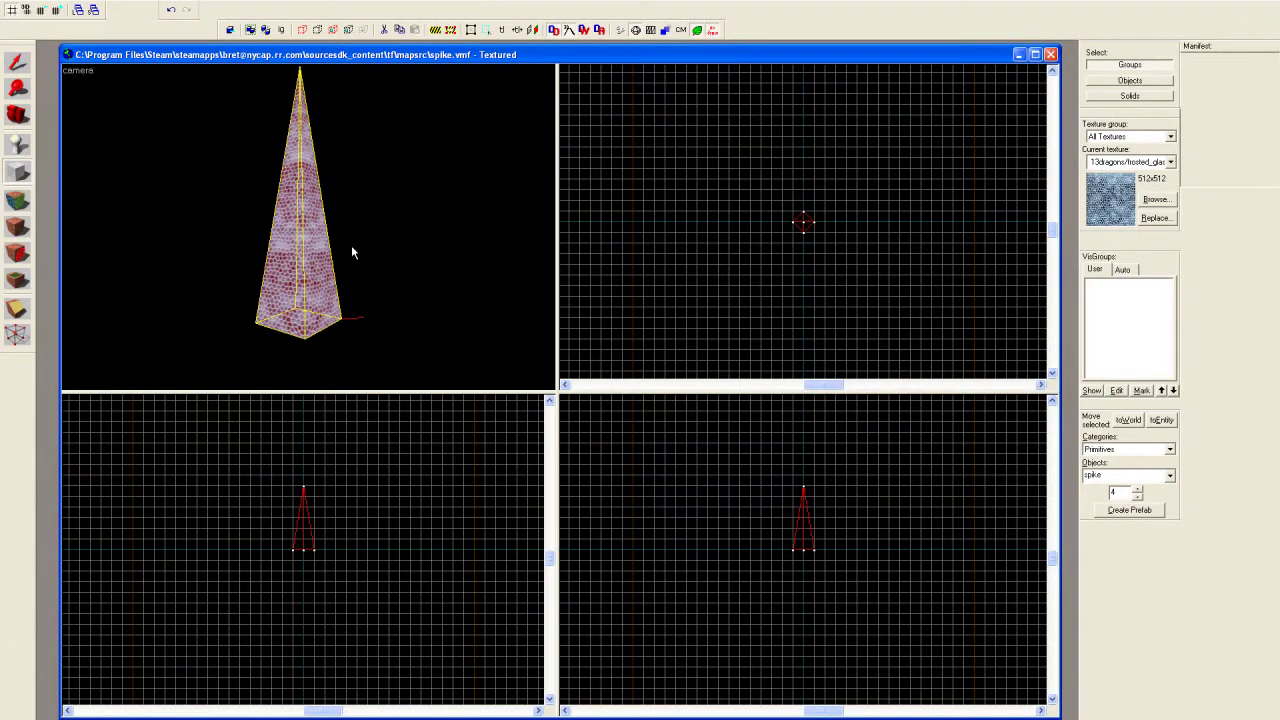
Minimize the spike map, create another new map, and choose brick/brickwall001 as its current texture.
click(1019, 54)
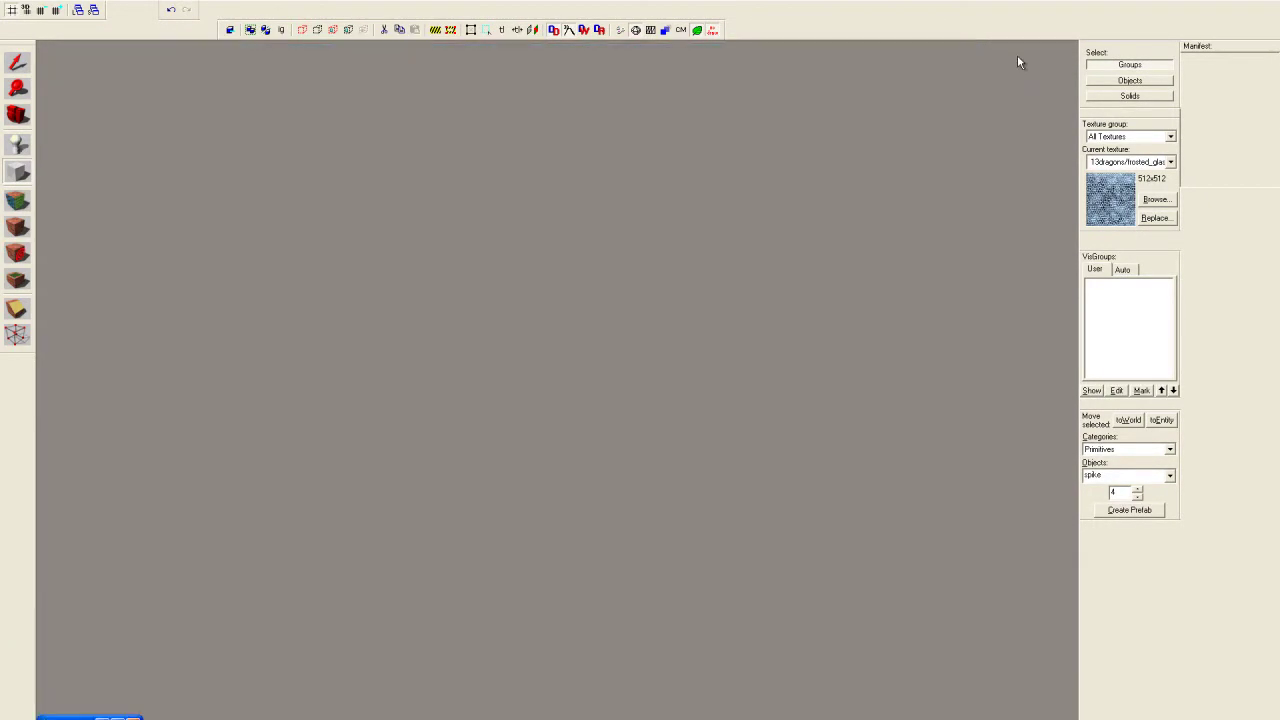
click(8, 3)
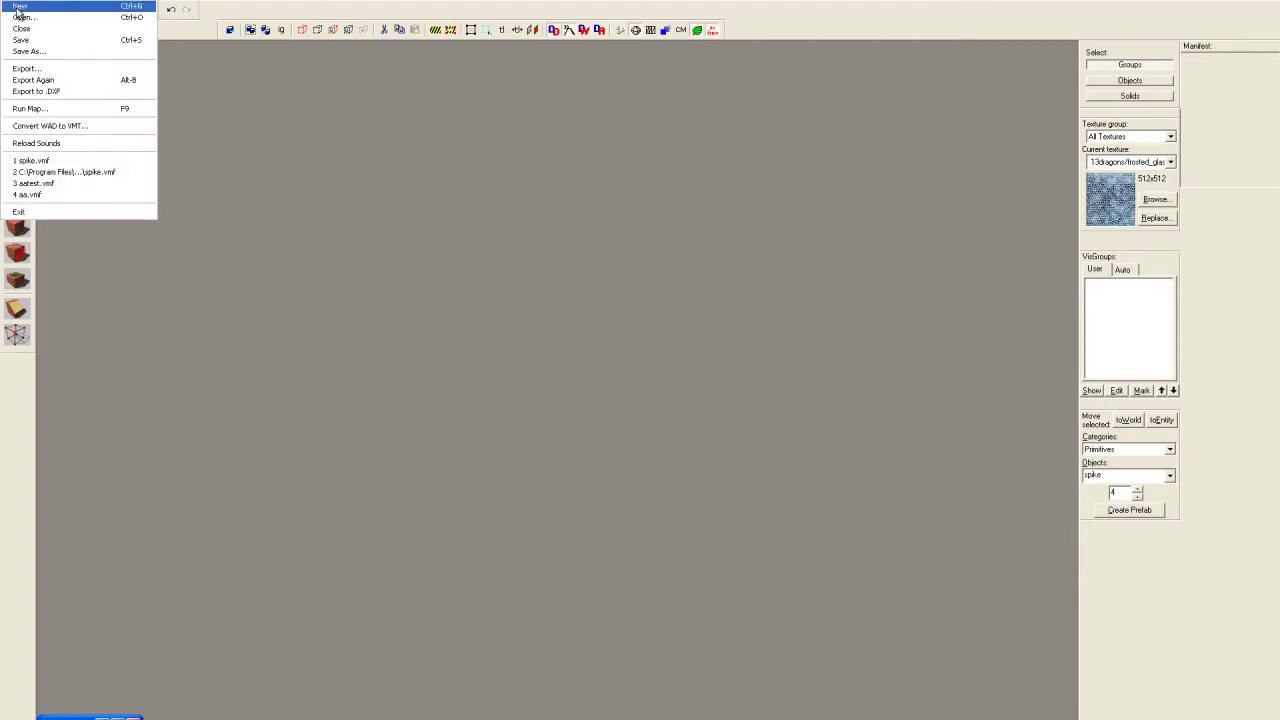
click(18, 8)
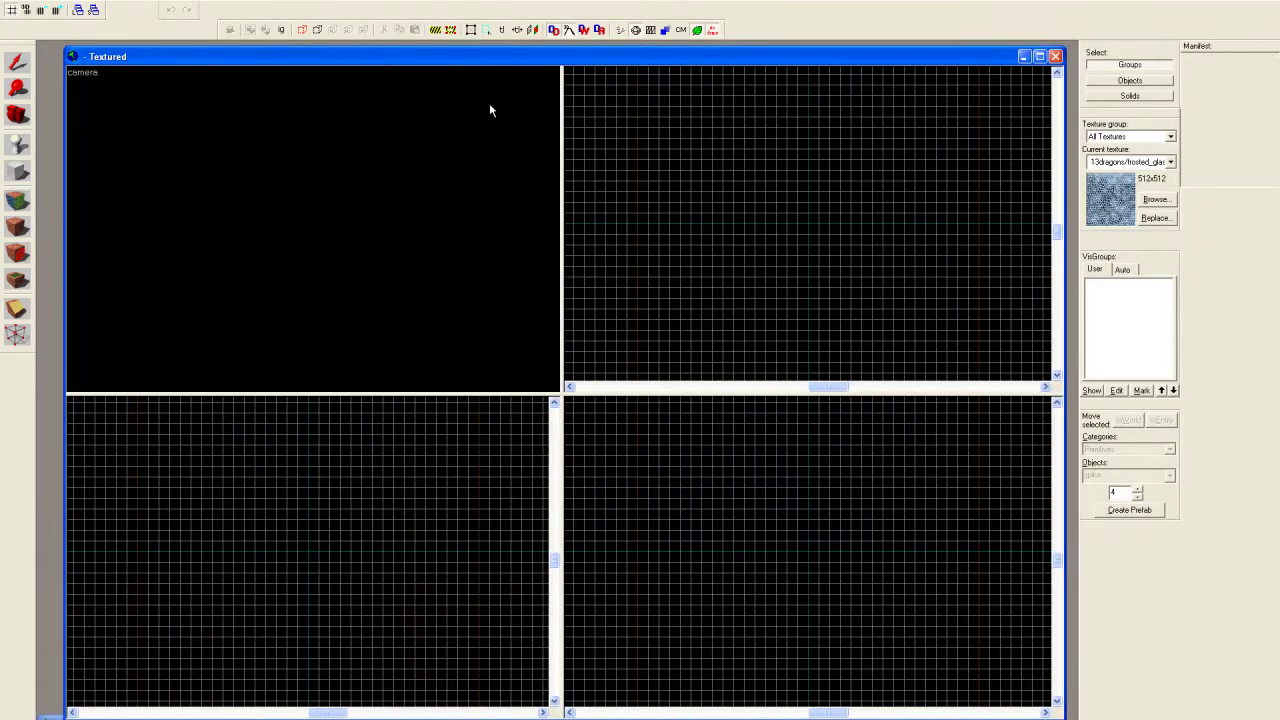
click(1157, 201)
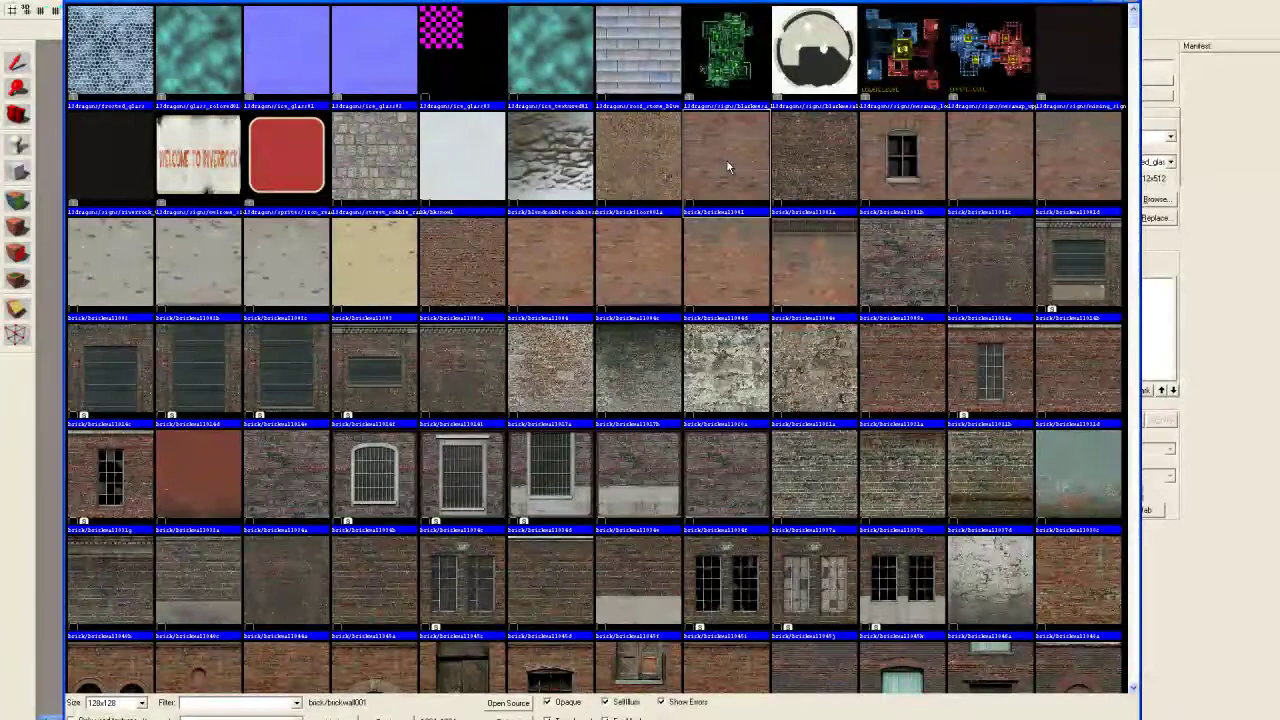
double_click(726, 159)
Create a block primitive of 2048 by 1792 units and 768 units high, centred around the map origin.
click(17, 172)
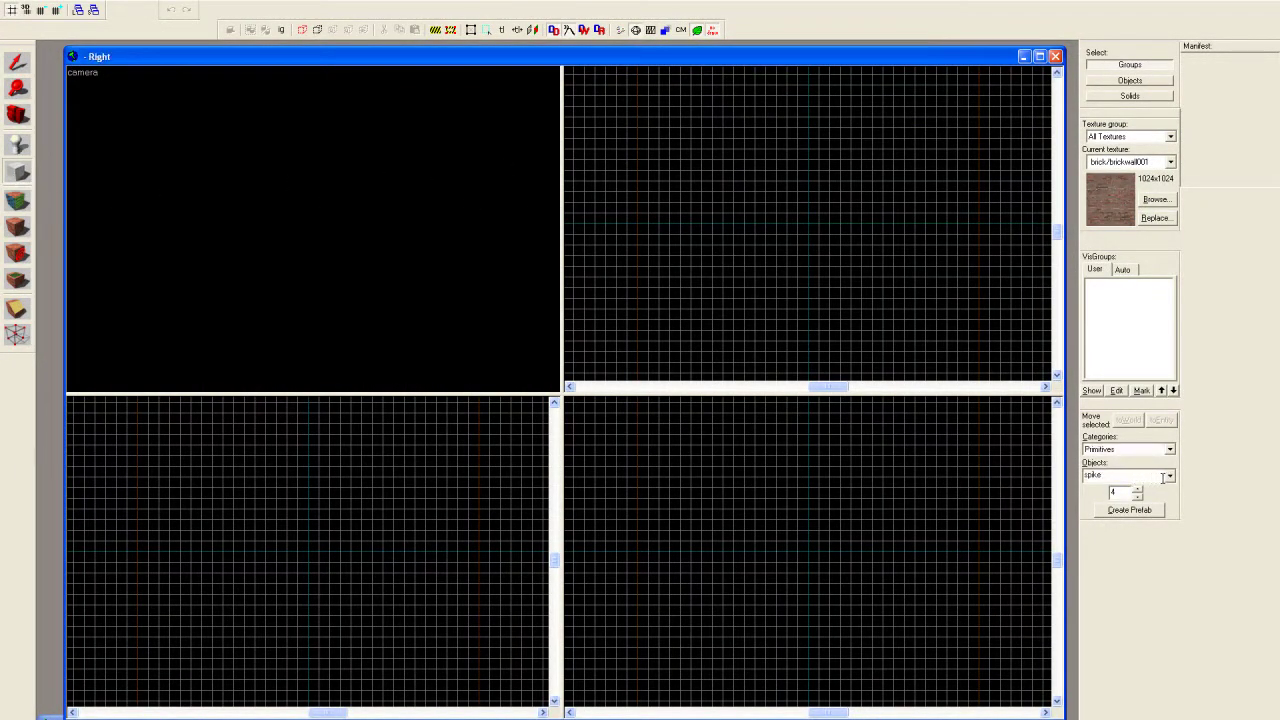
click(1169, 477)
click(1120, 502)
drag(638, 72, 983, 378)
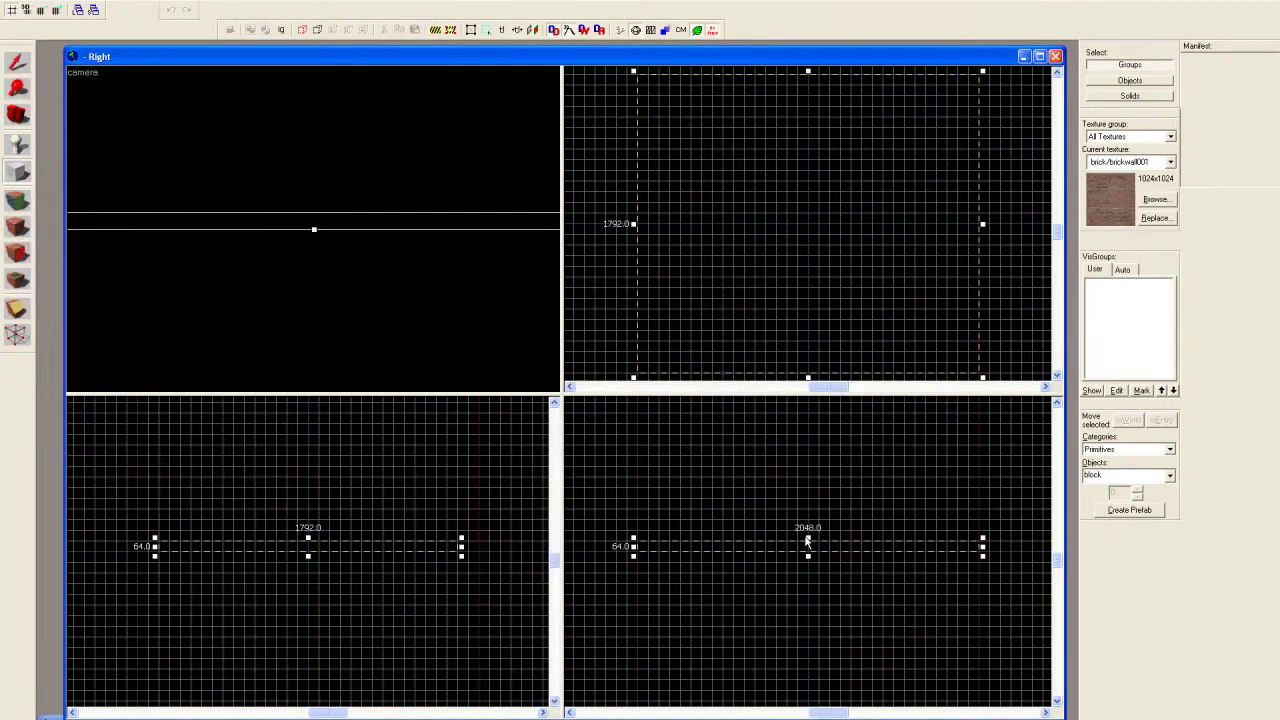
drag(808, 537, 812, 420)
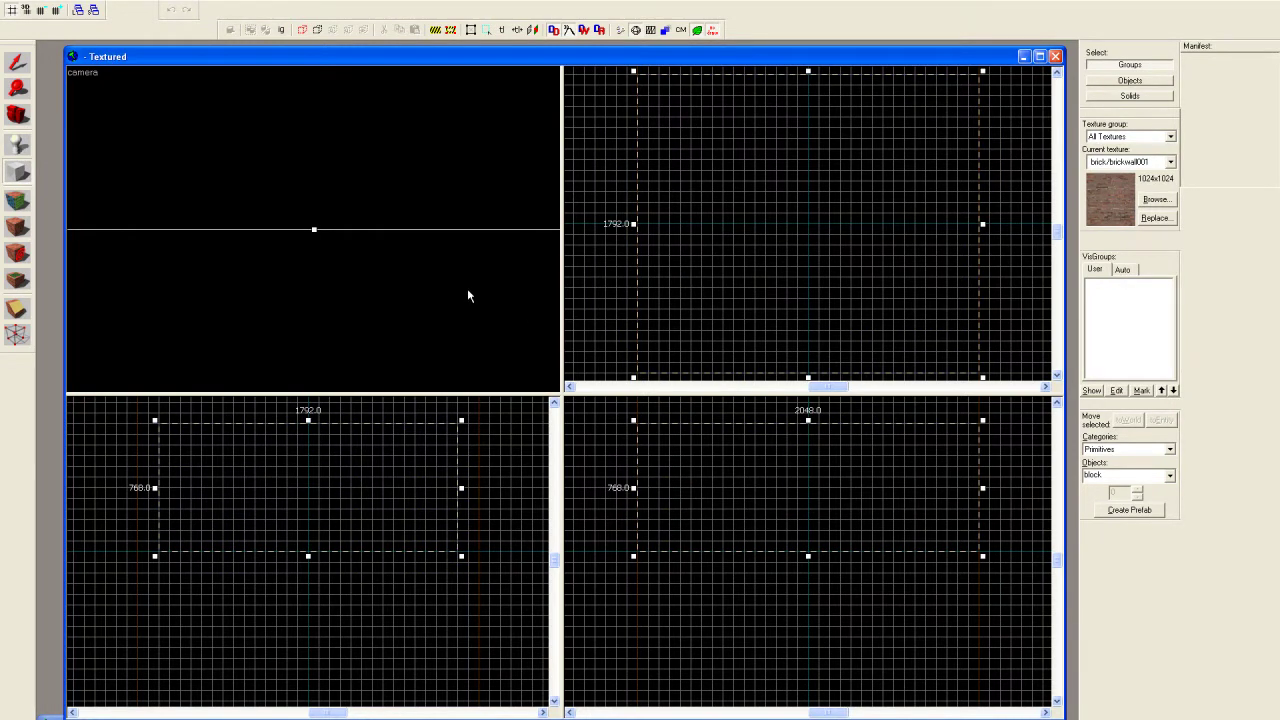
key(Return)
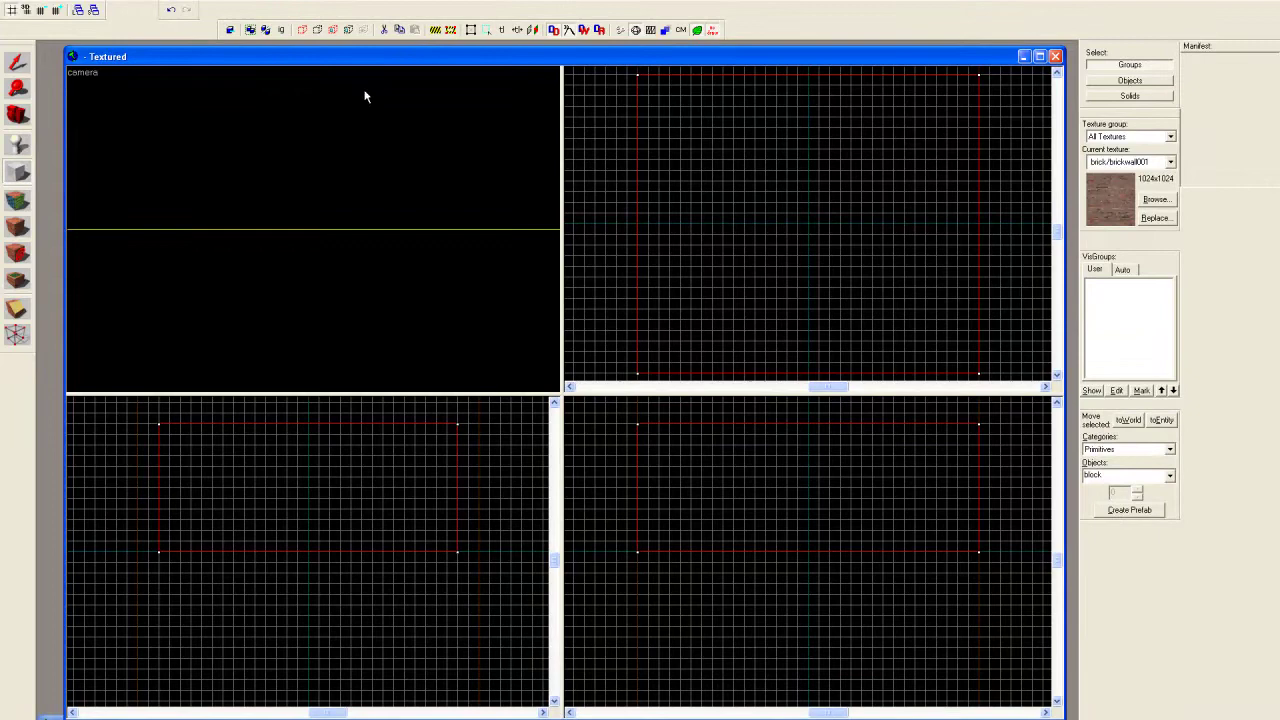
Hollow the brick block outward into a room with walls 32 units thick.
click(118, 3)
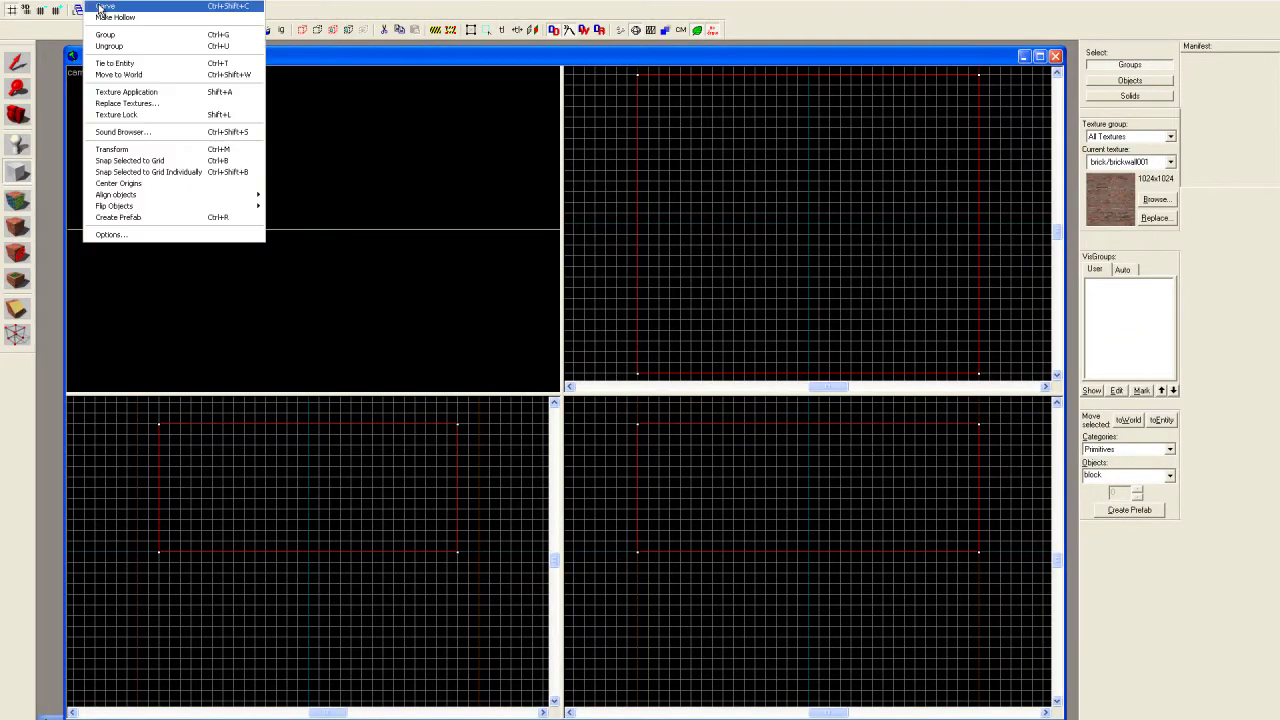
click(112, 16)
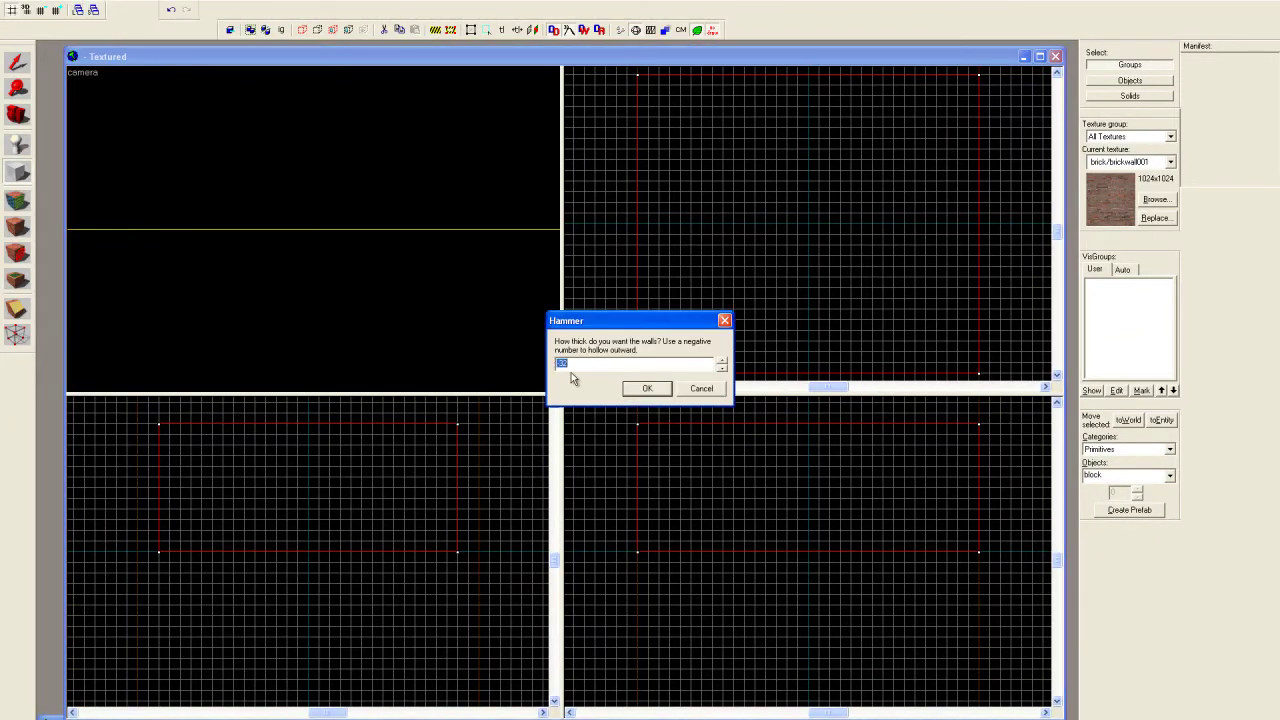
click(645, 390)
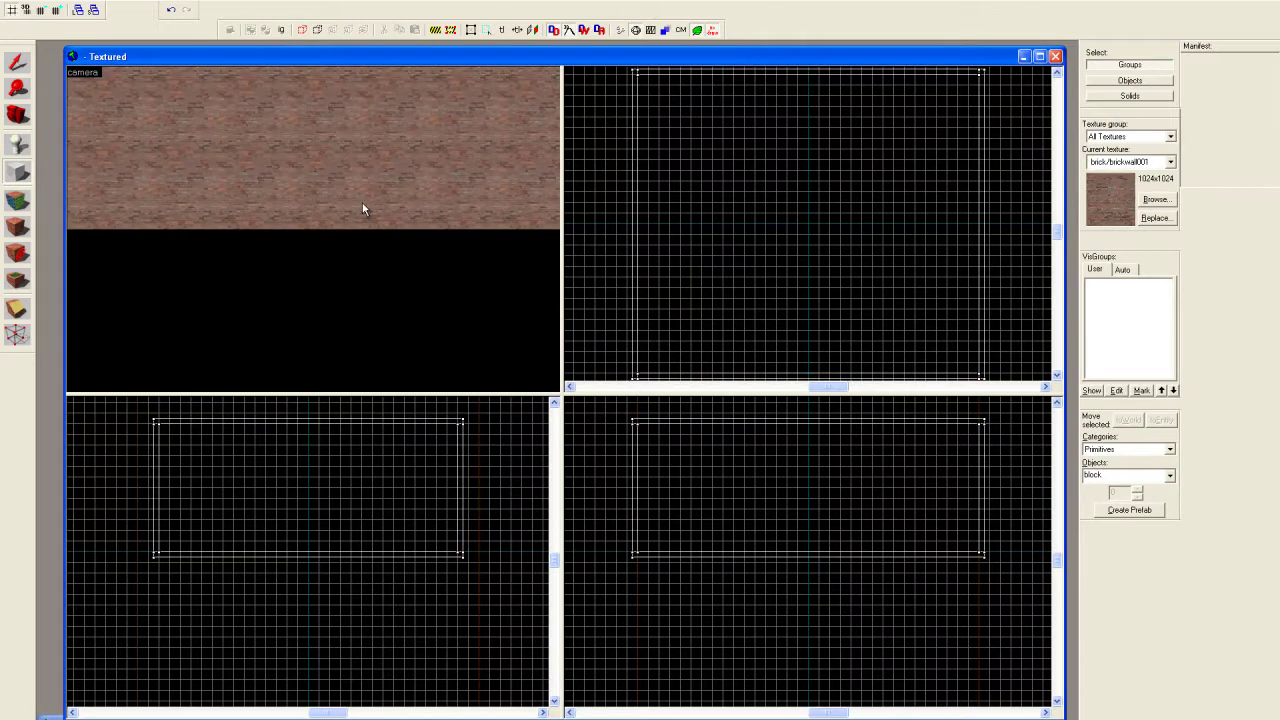
key(z)
key(s)
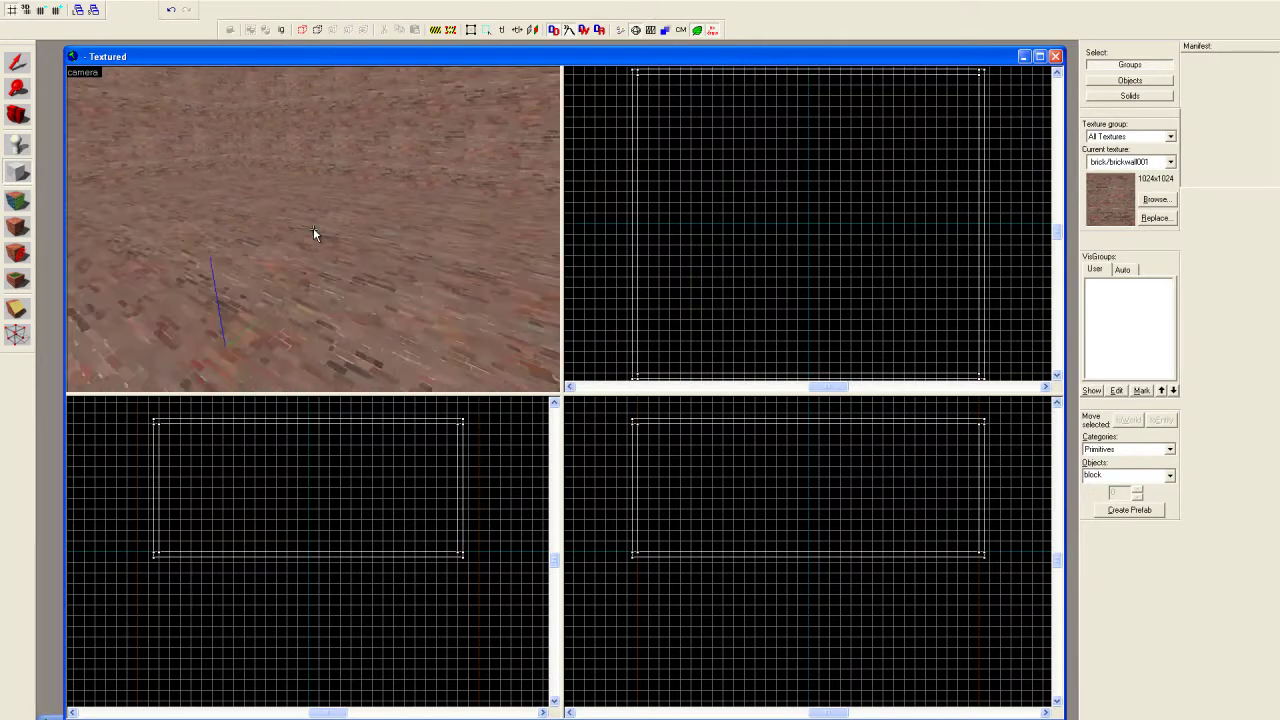
key(a)
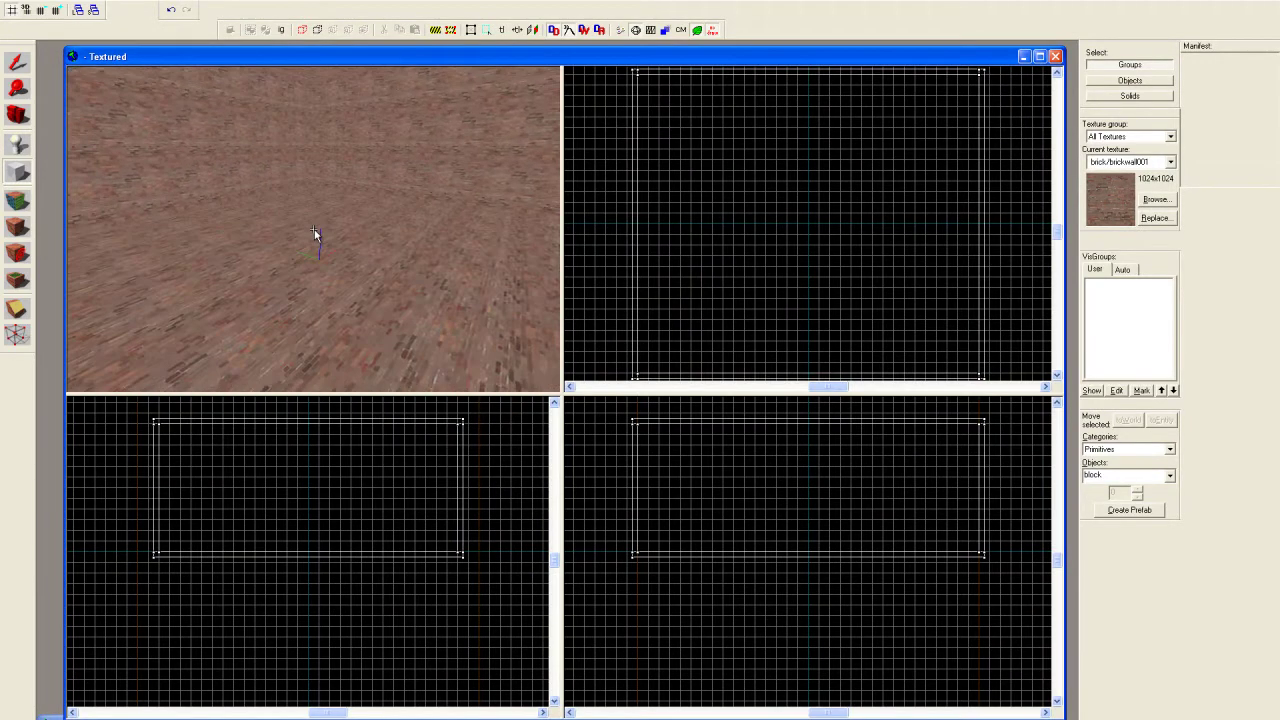
key(z)
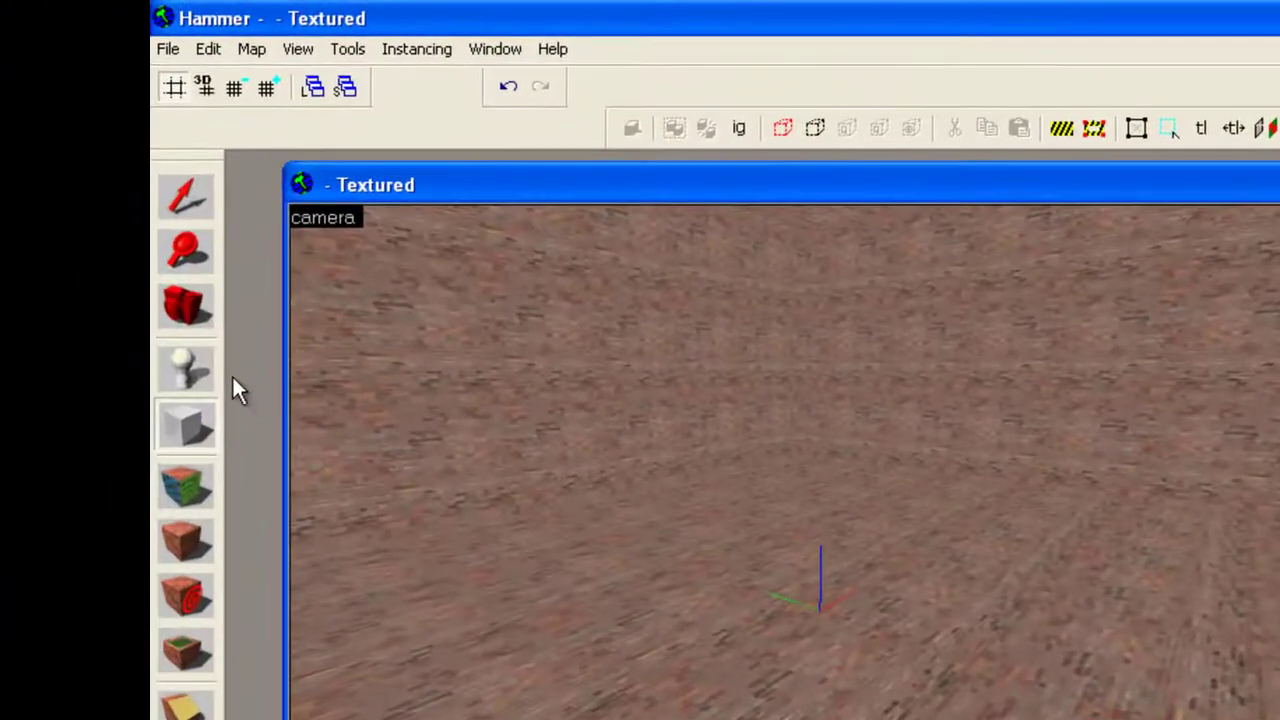
Place a func_instance entity on the room's floor next to the origin.
click(17, 146)
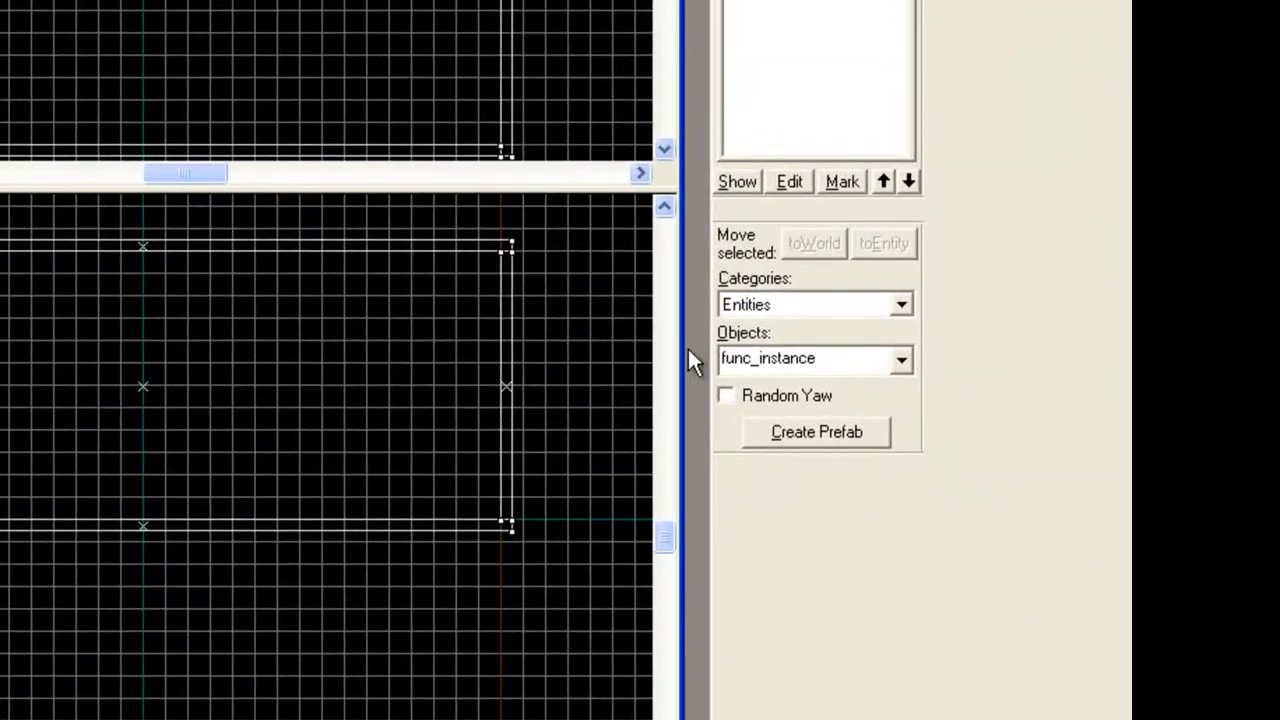
double_click(816, 359)
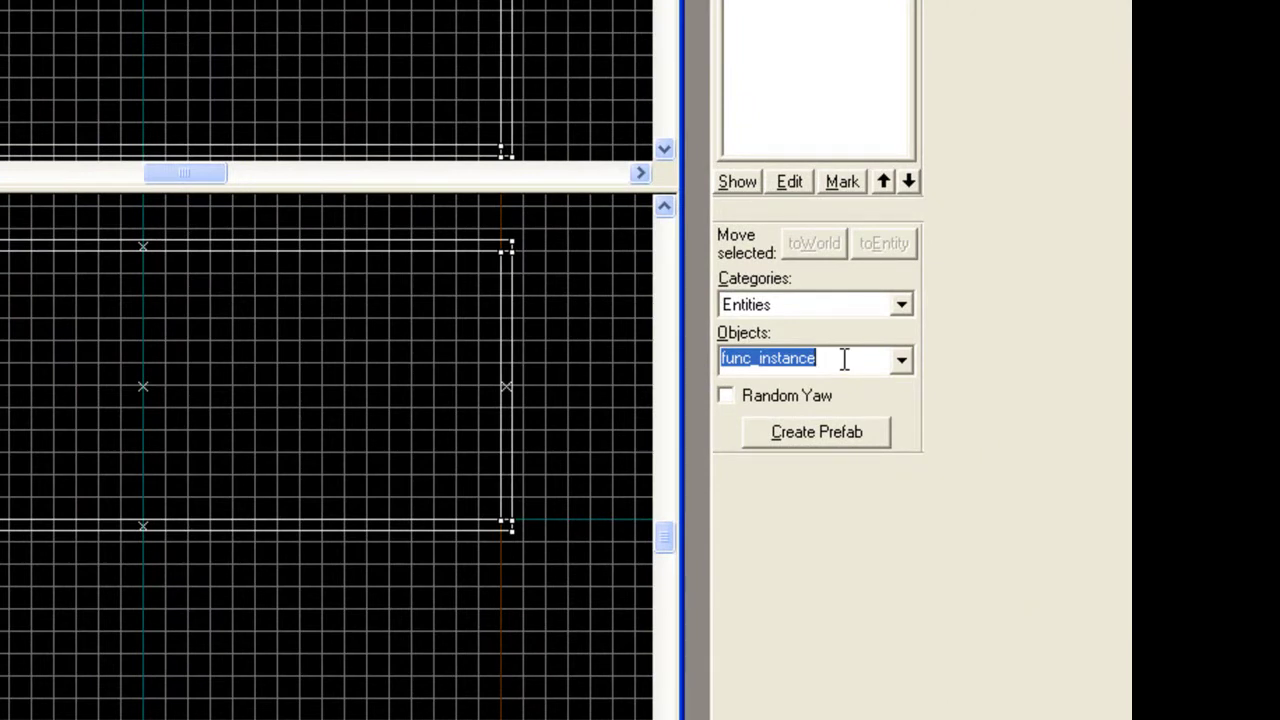
text(ins)
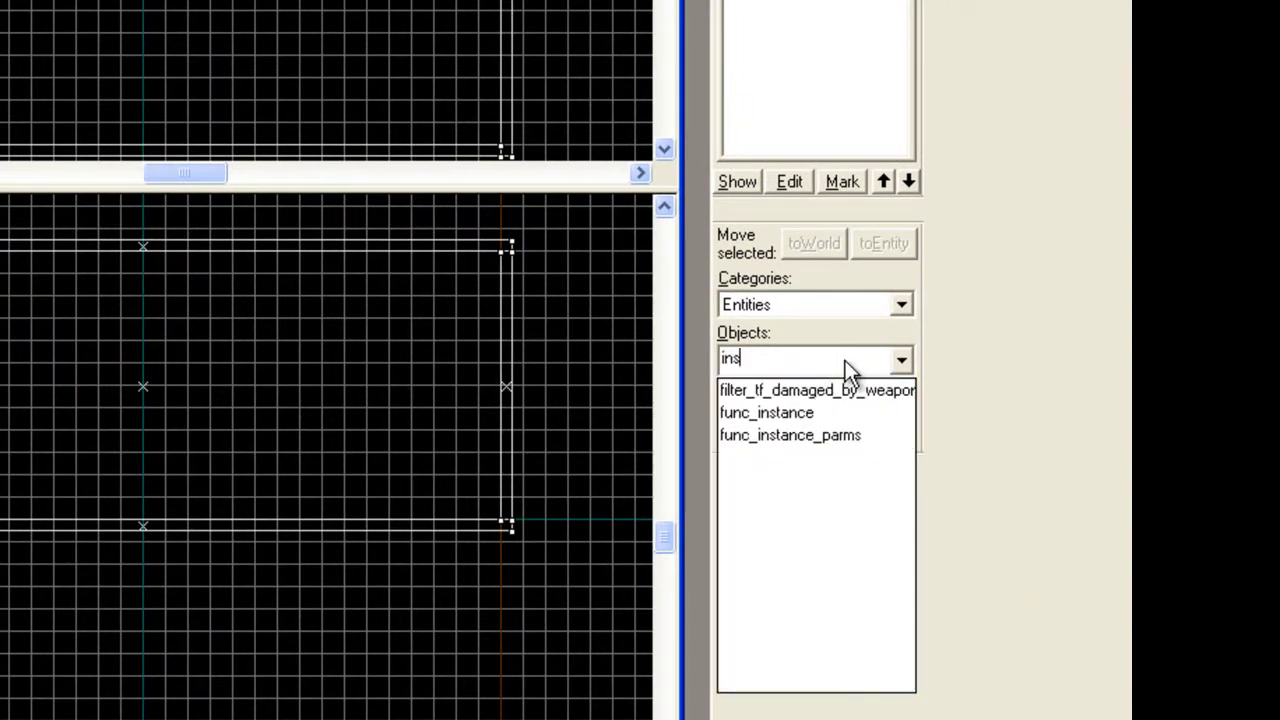
click(811, 410)
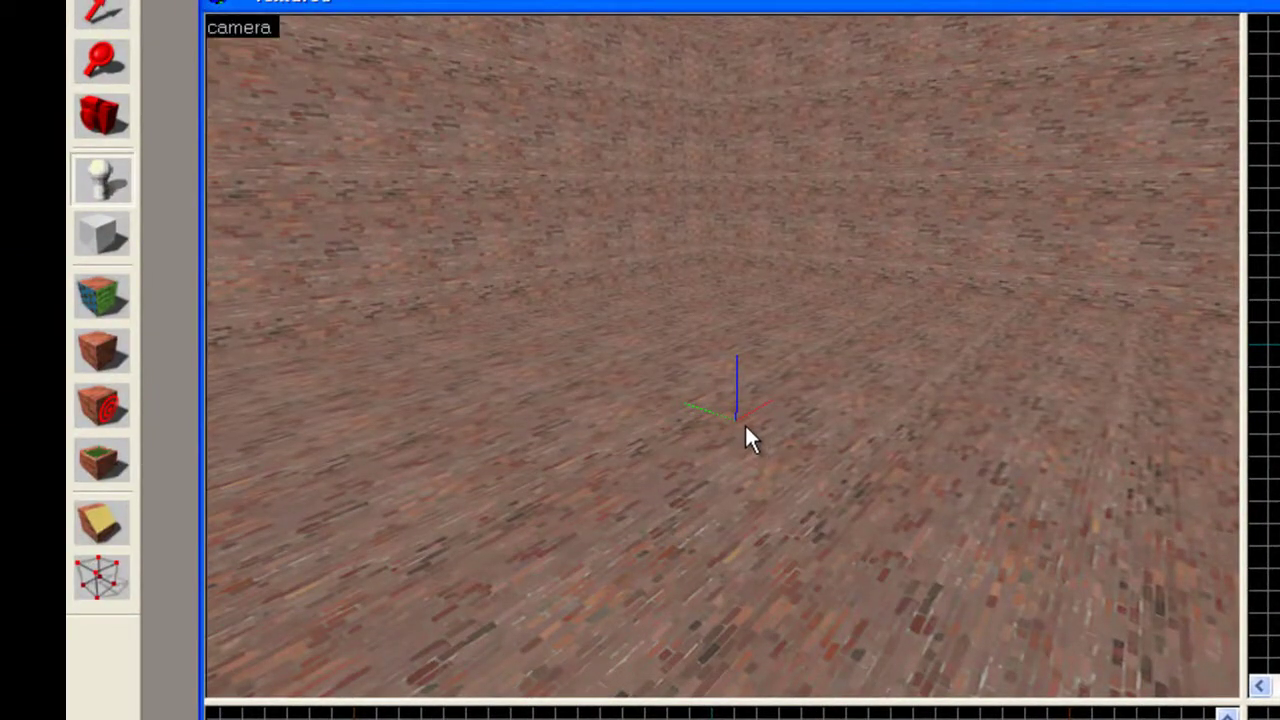
click(748, 428)
Select the func_instance entity in the room and open its object properties.
click(100, 11)
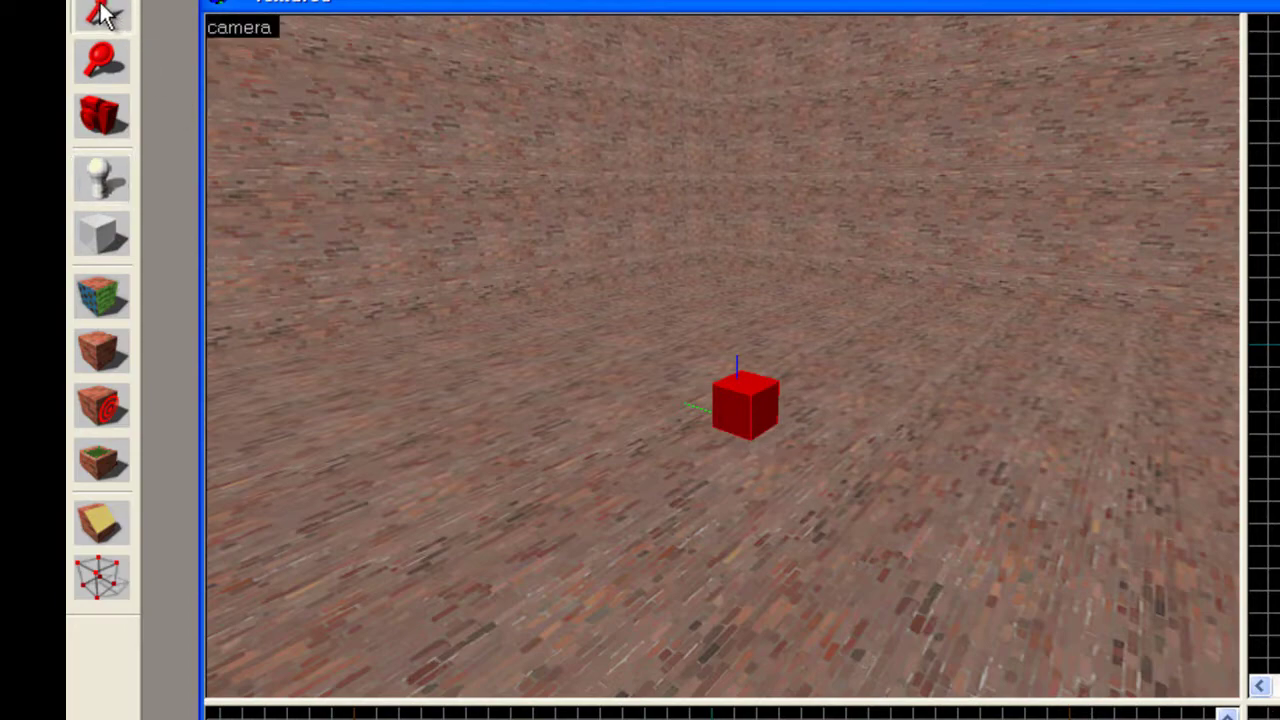
click(782, 287)
click(747, 389)
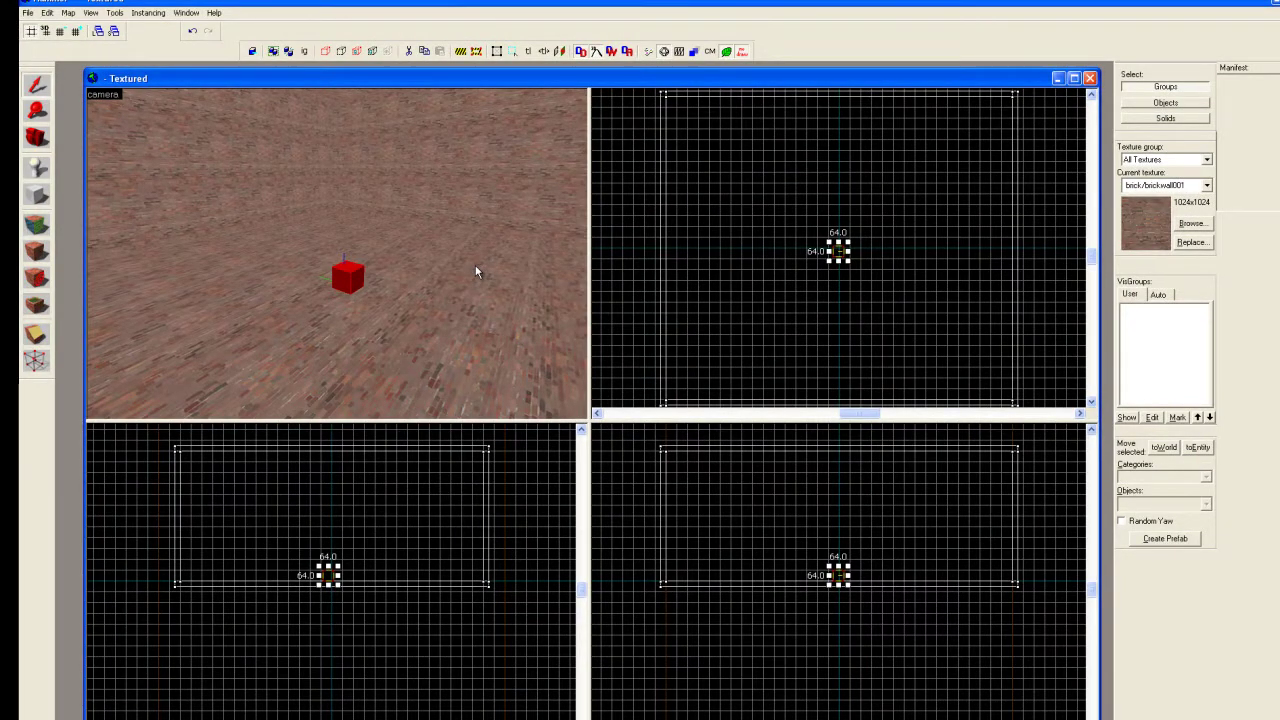
key(alt+Return)
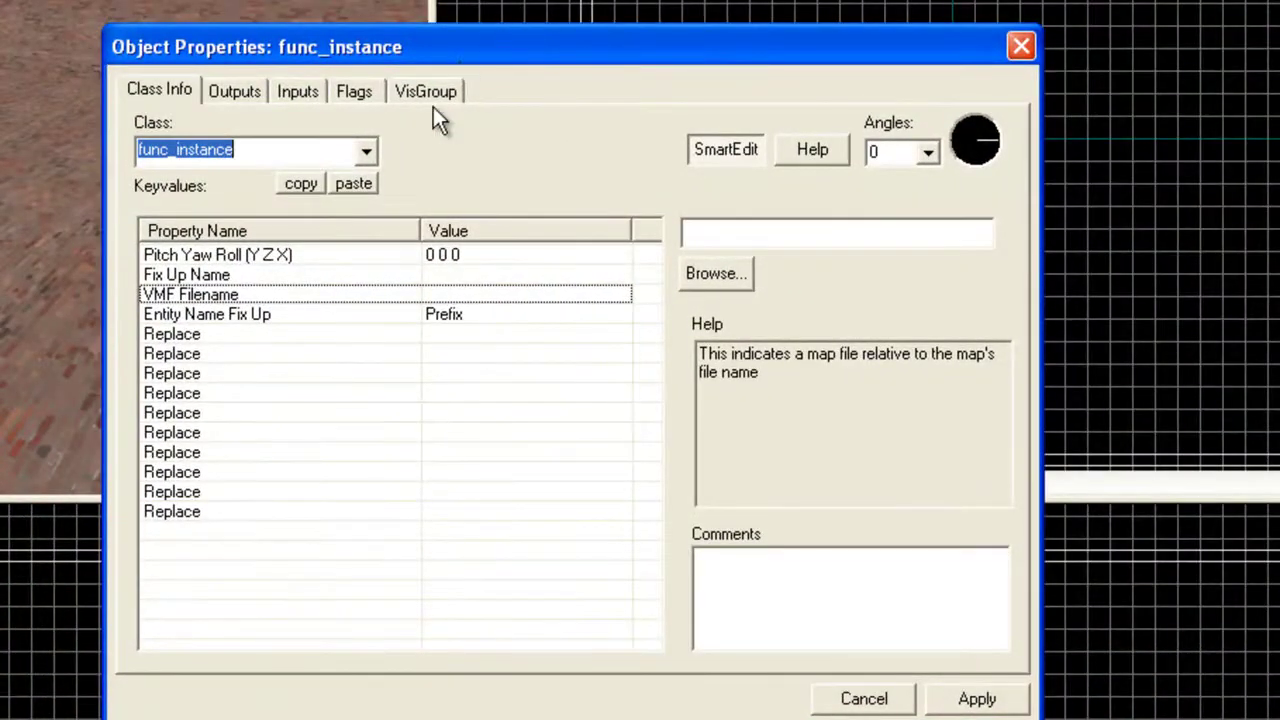
Set the func_instance's VMF Filename to /spike.vmf and apply the change.
click(431, 294)
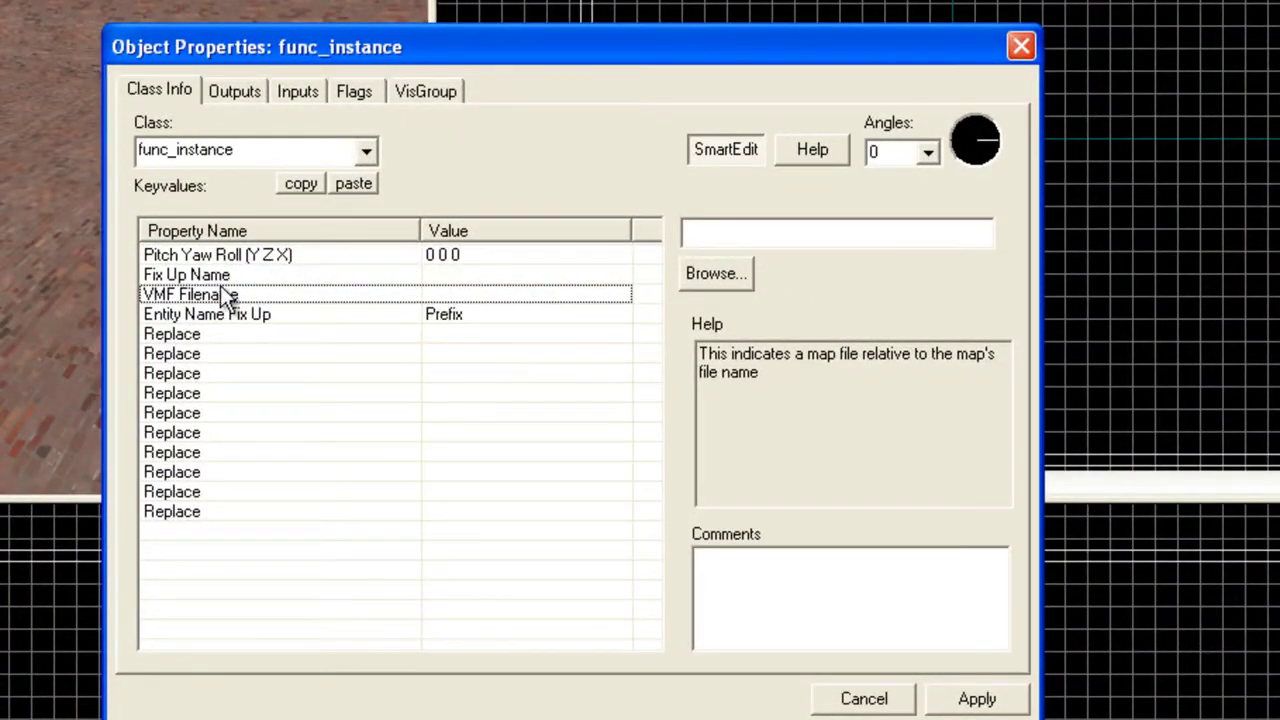
click(764, 236)
text(/spike.)
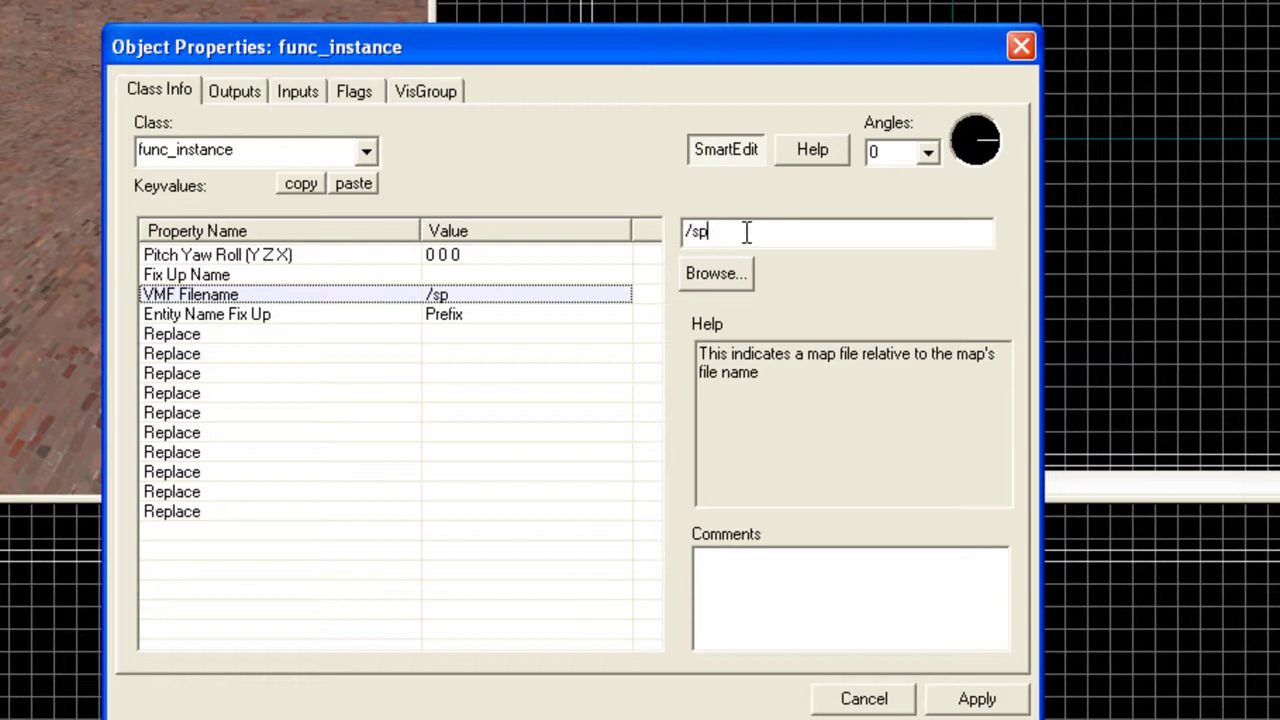
text(vmf)
click(976, 697)
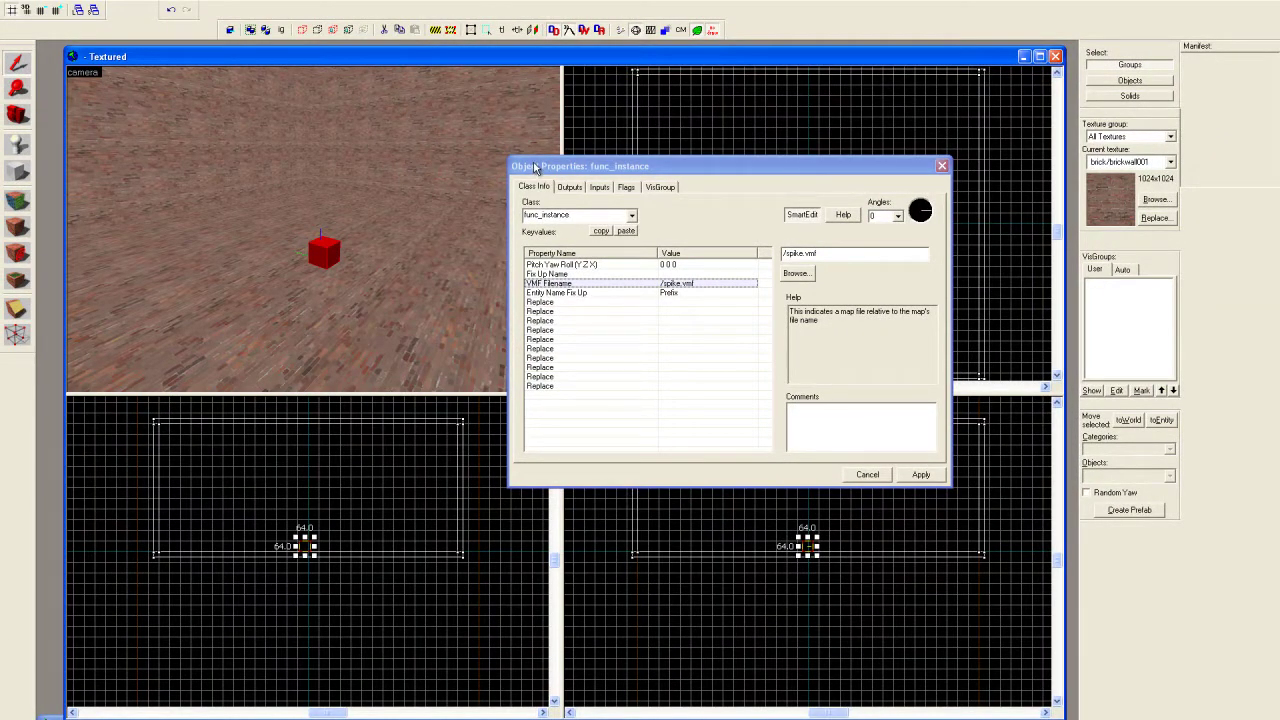
drag(535, 168, 575, 167)
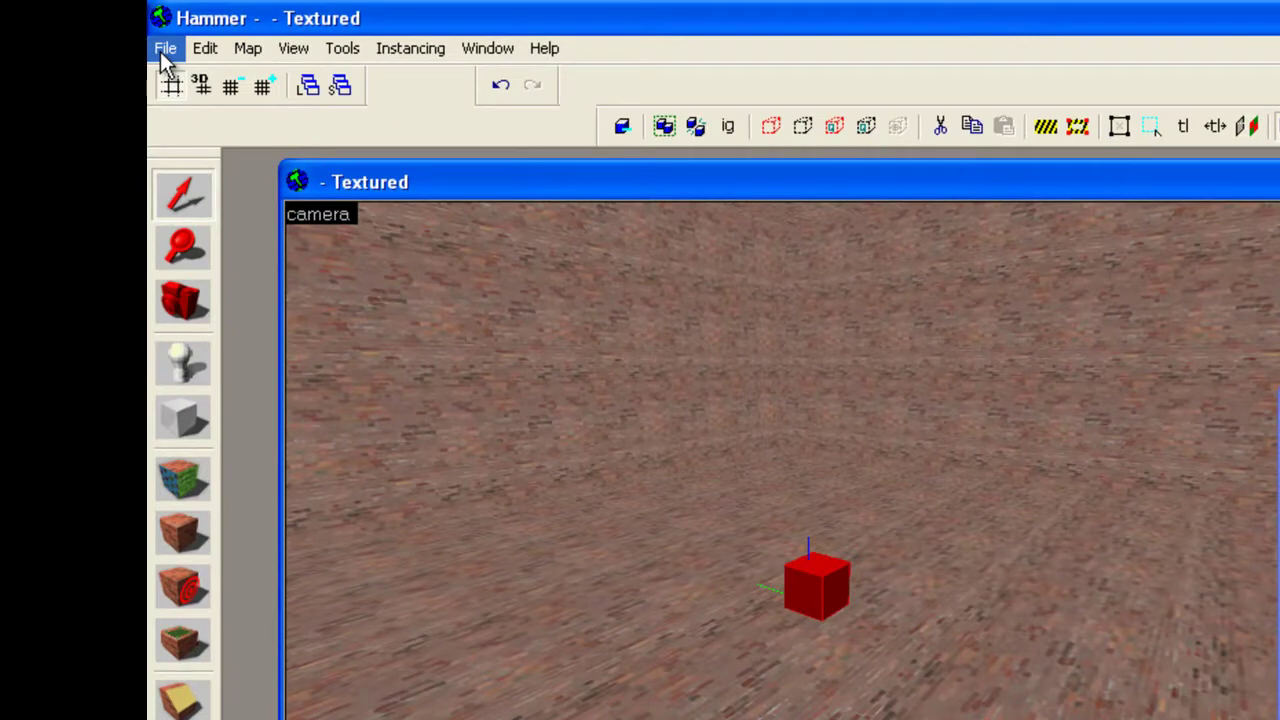
Save the room map as test_spike.vmf in the mapsrc folder.
click(163, 50)
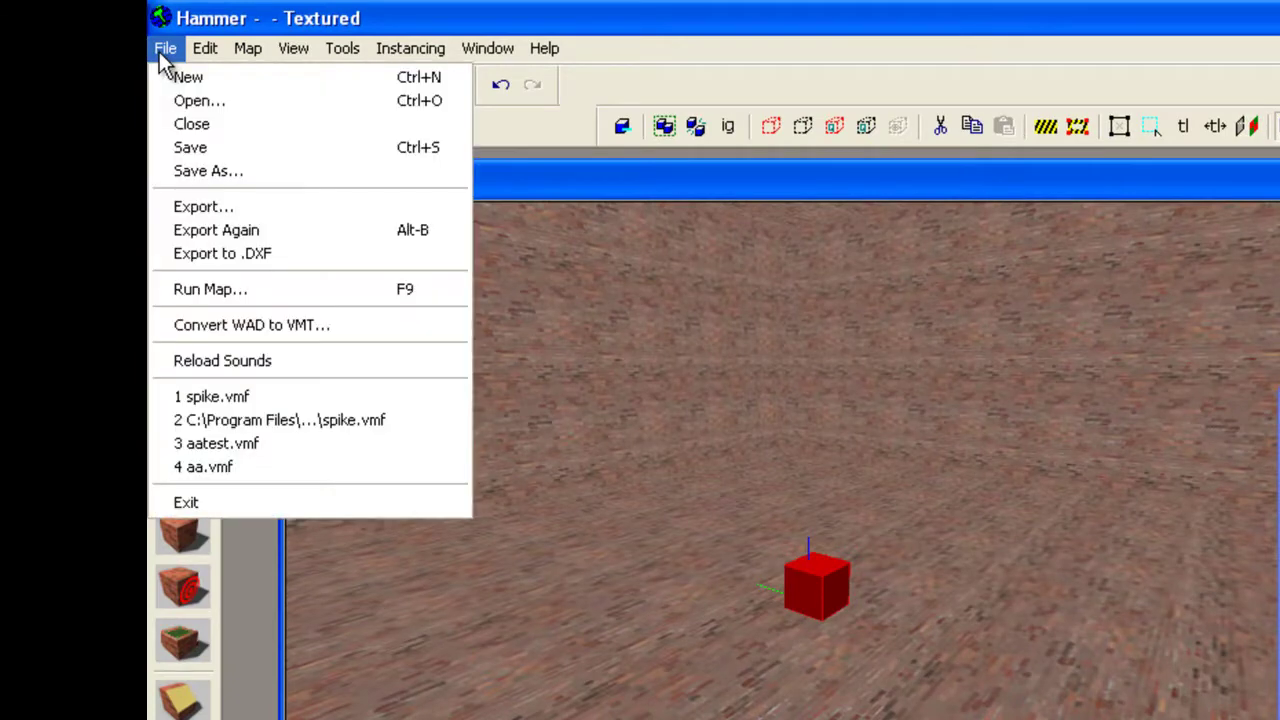
click(200, 172)
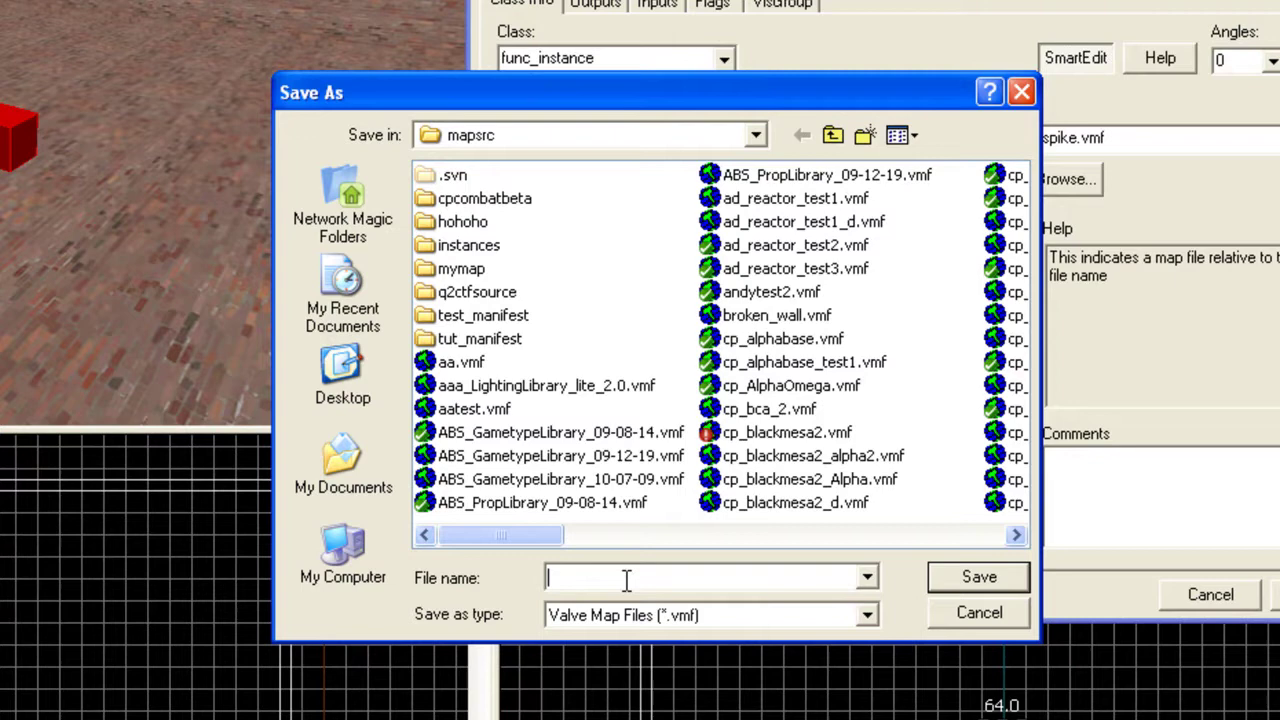
text(tes)
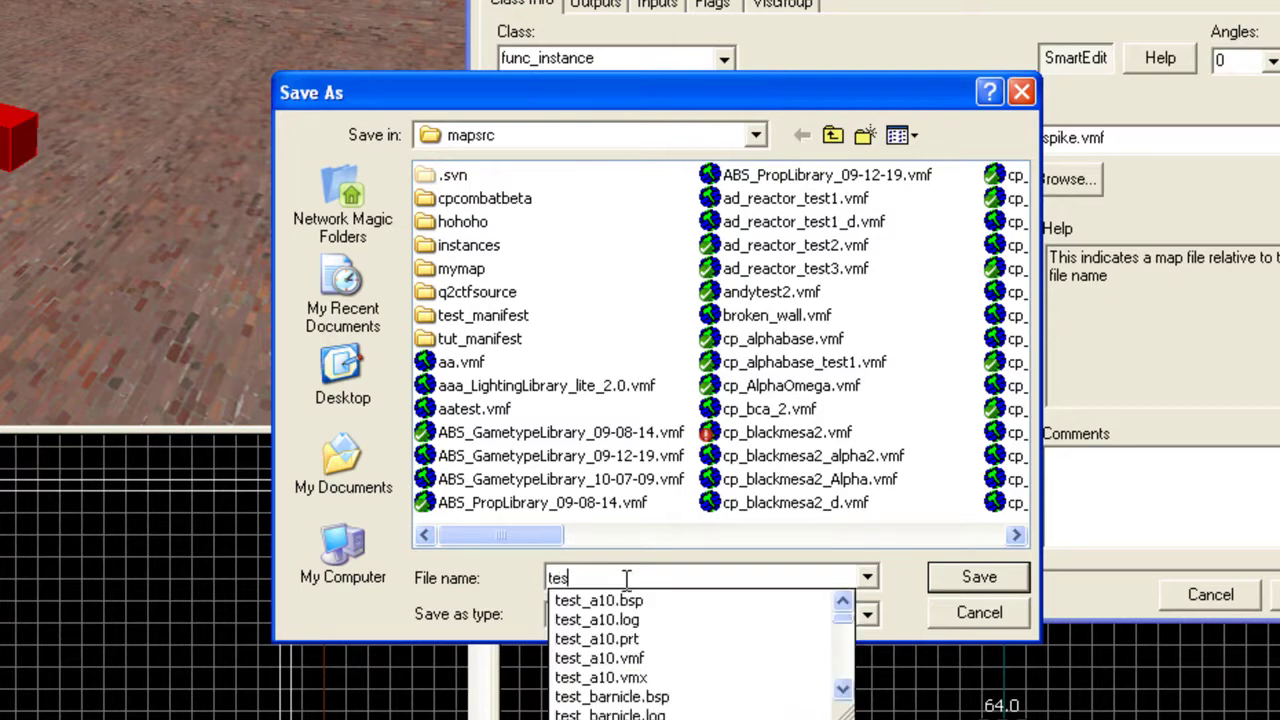
text(t_spike)
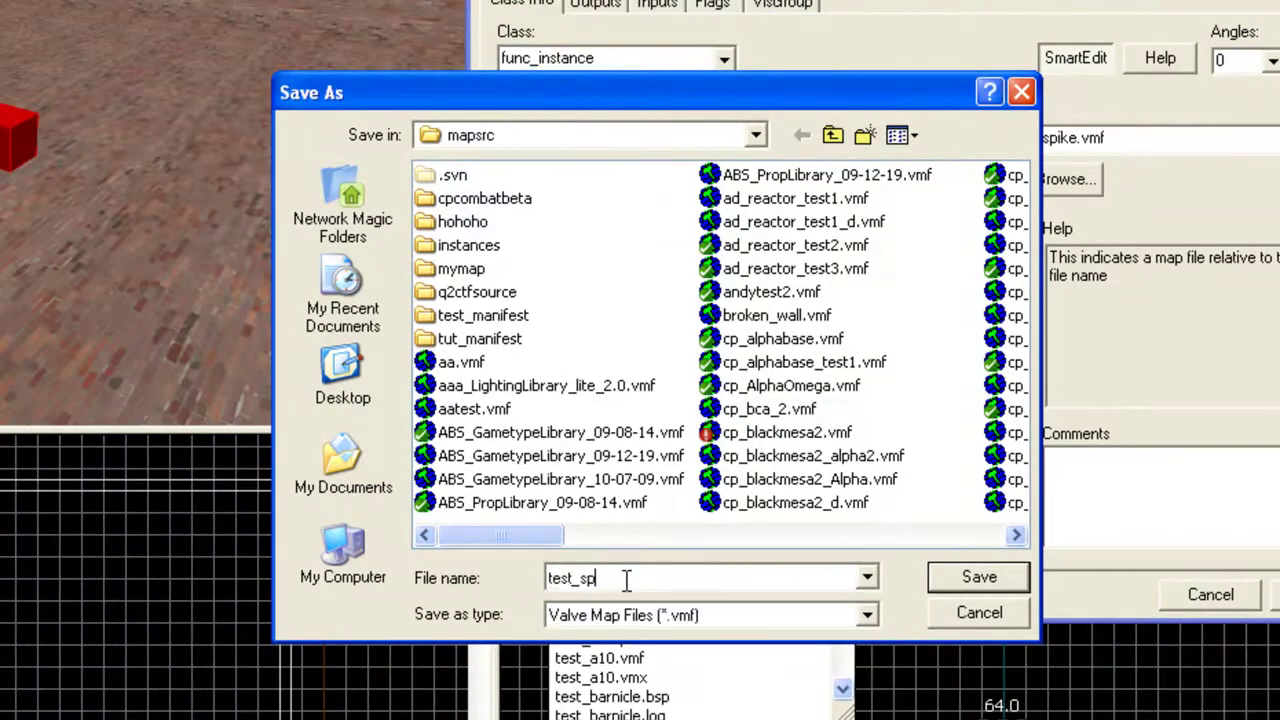
text(.vmf)
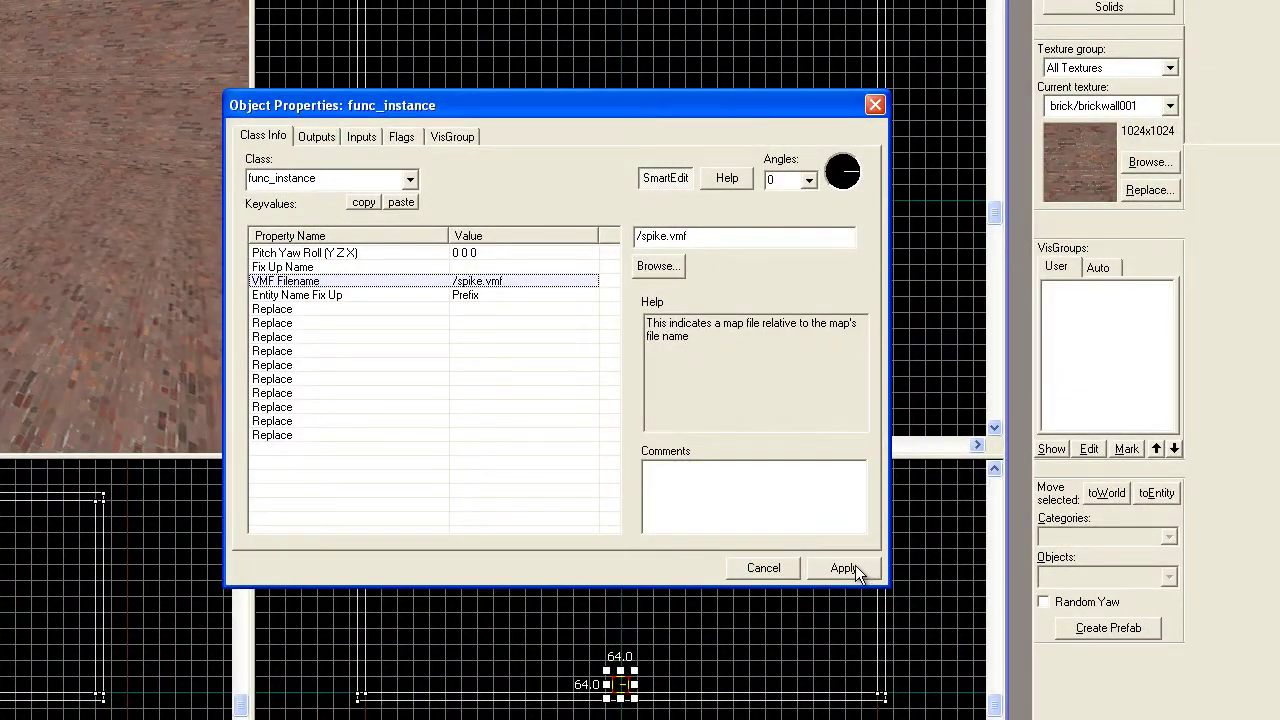
Reapply the func_instance's properties in the saved room map to load the spike at the entity's position.
click(845, 567)
drag(645, 101, 813, 195)
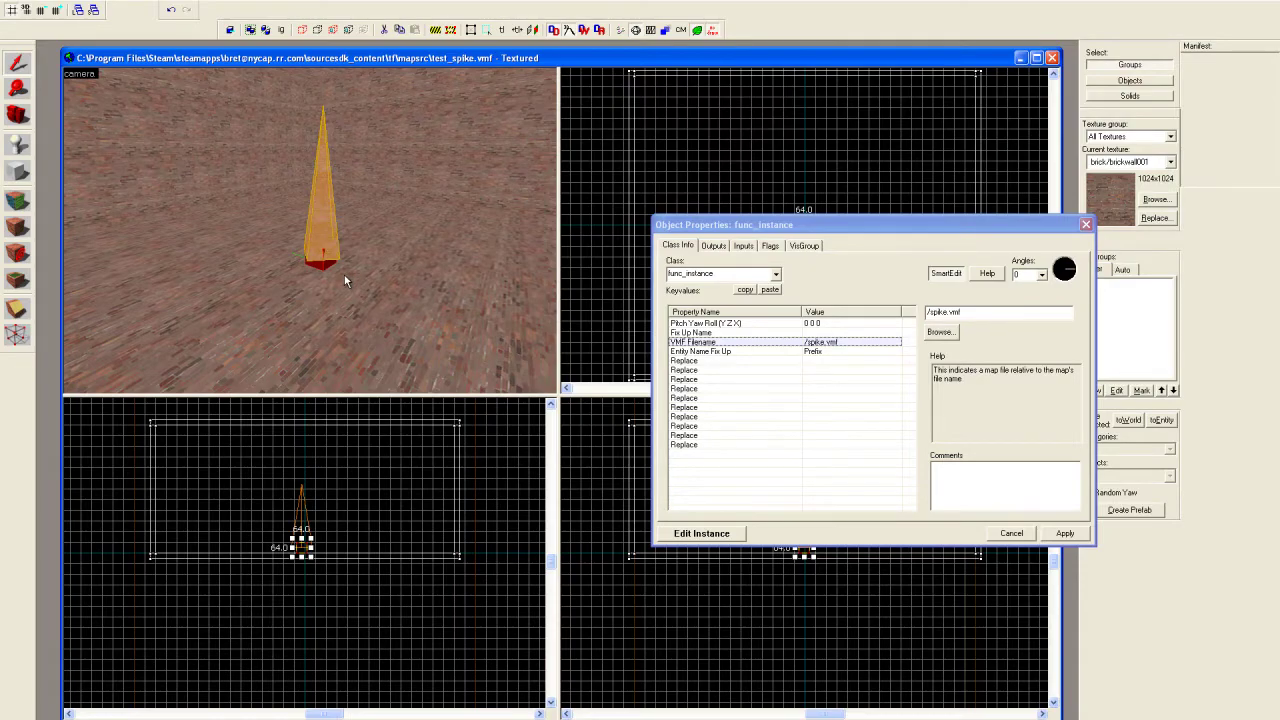
key(w)
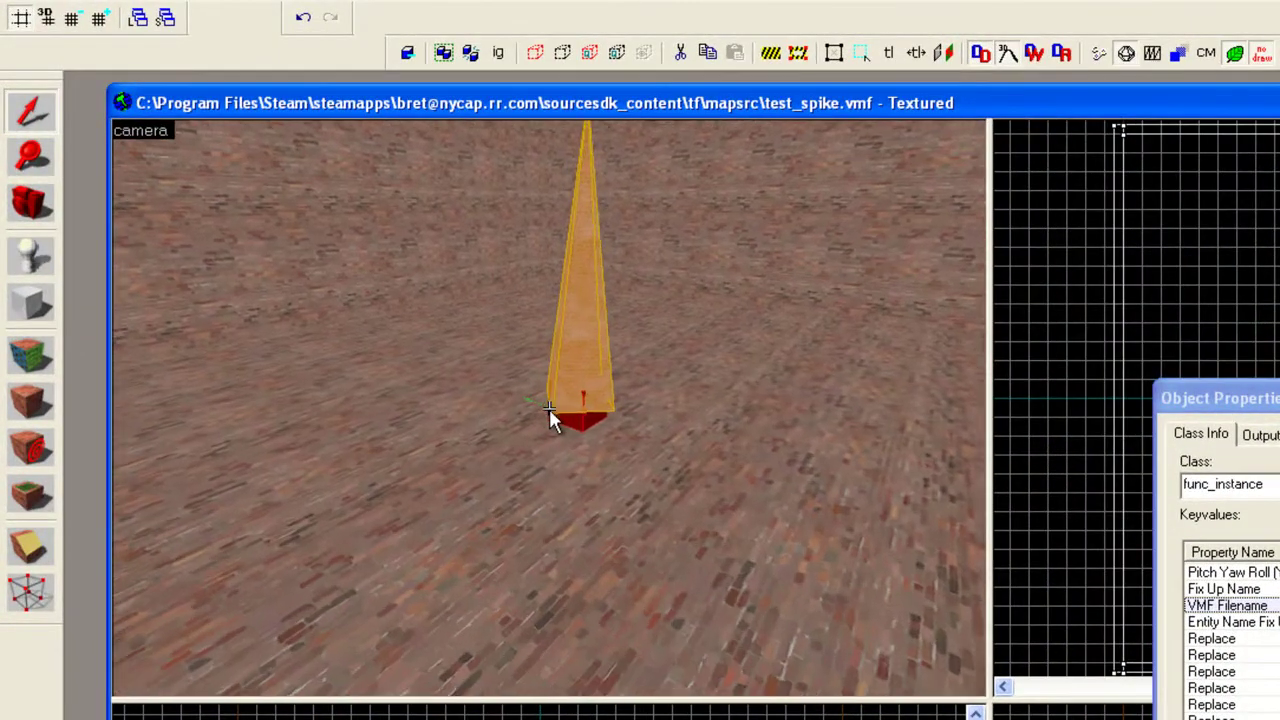
key(a)
key(s)
key(s)
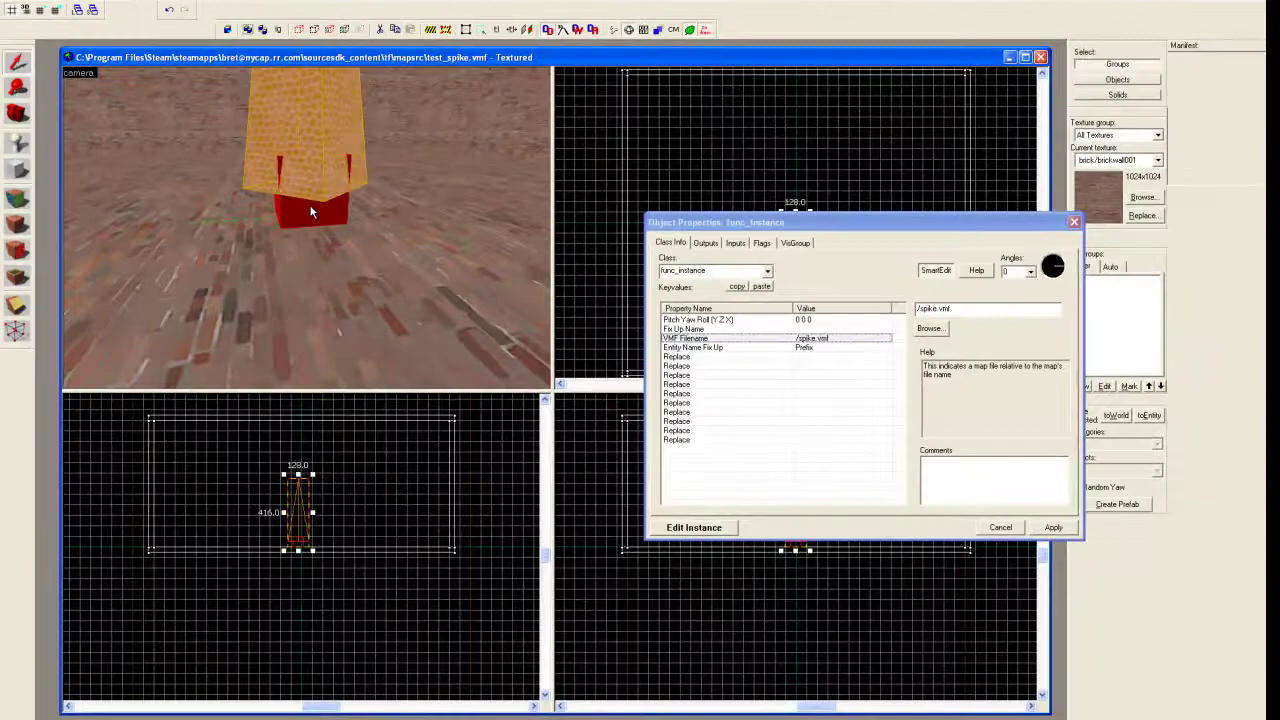
Move the func_instance down until the spike's base rests on the room's floor.
scroll(296, 536, up, 5)
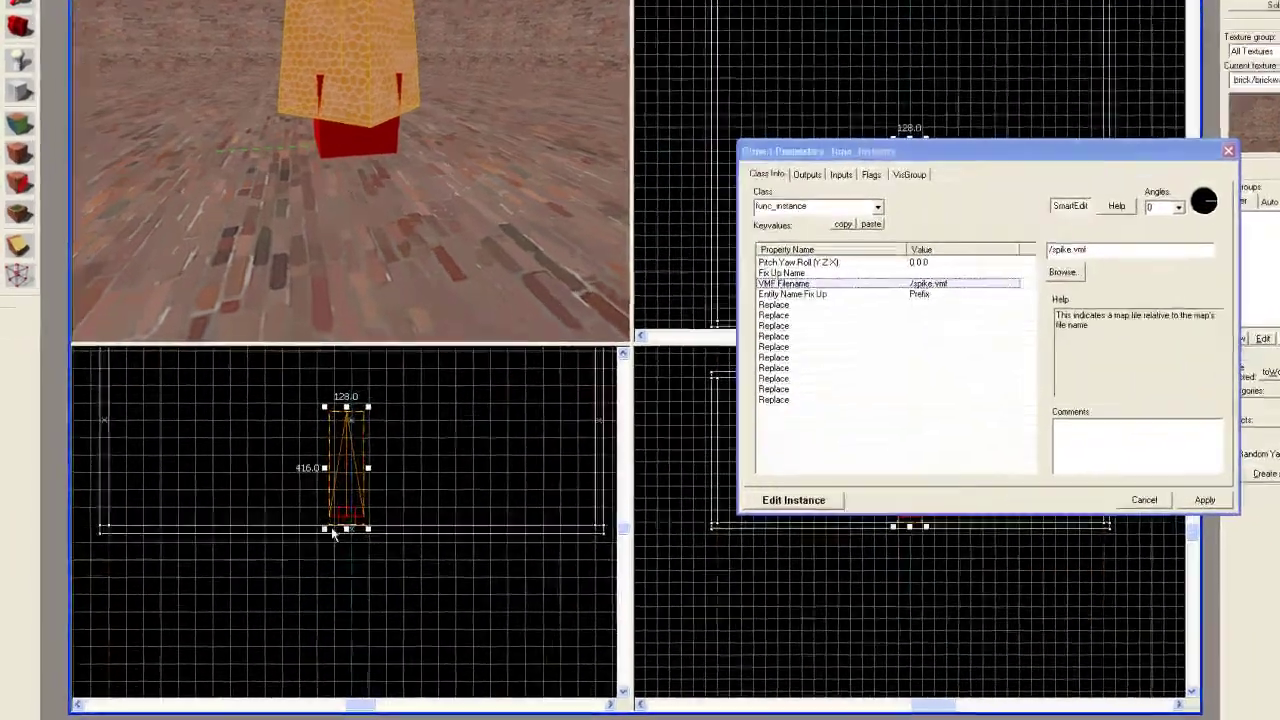
scroll(561, 375, up, 1)
drag(565, 362, 581, 367)
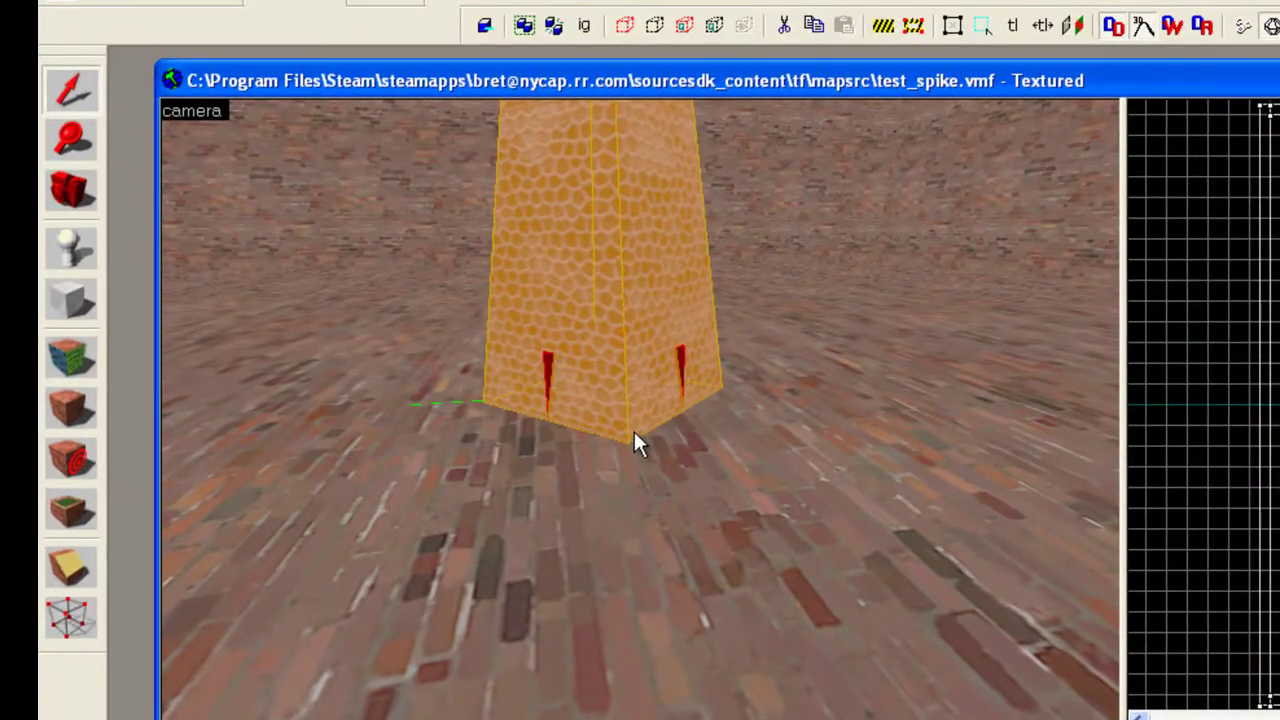
Shrink the test_spike.vmf map window and cascade it within the workspace.
drag(1258, 80, 1276, 44)
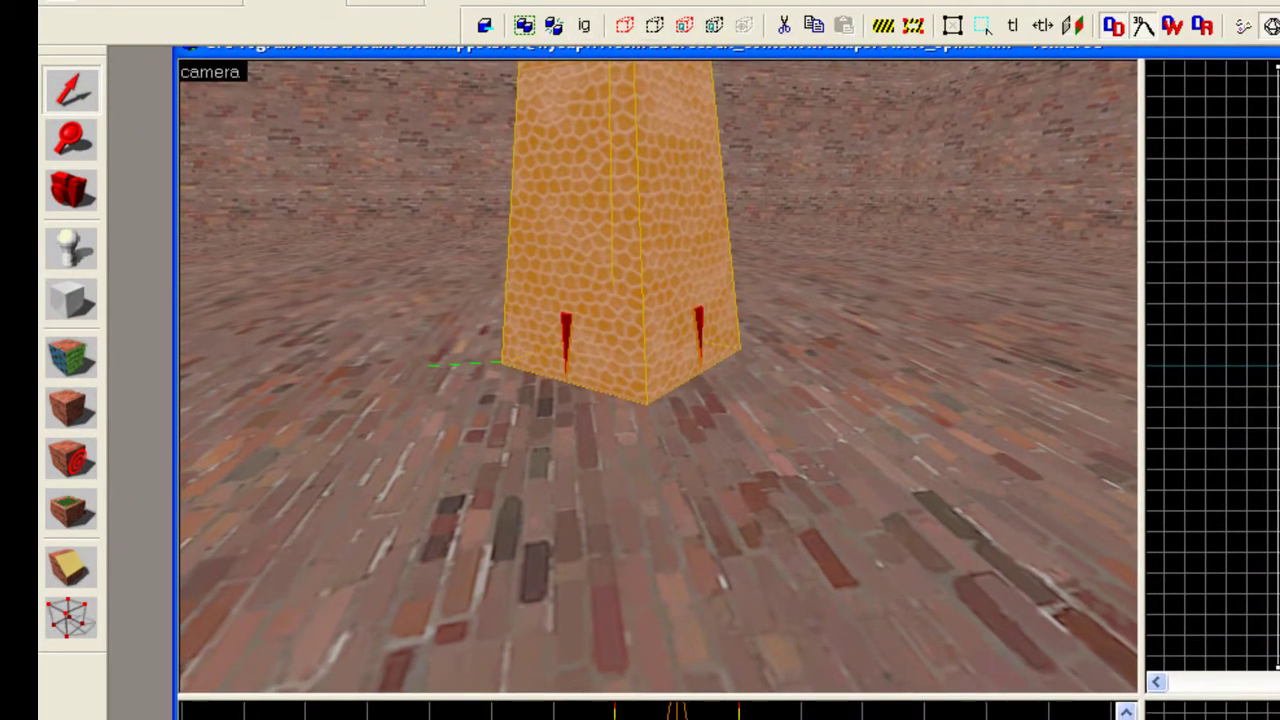
click(345, 2)
click(385, 6)
drag(421, 69, 547, 128)
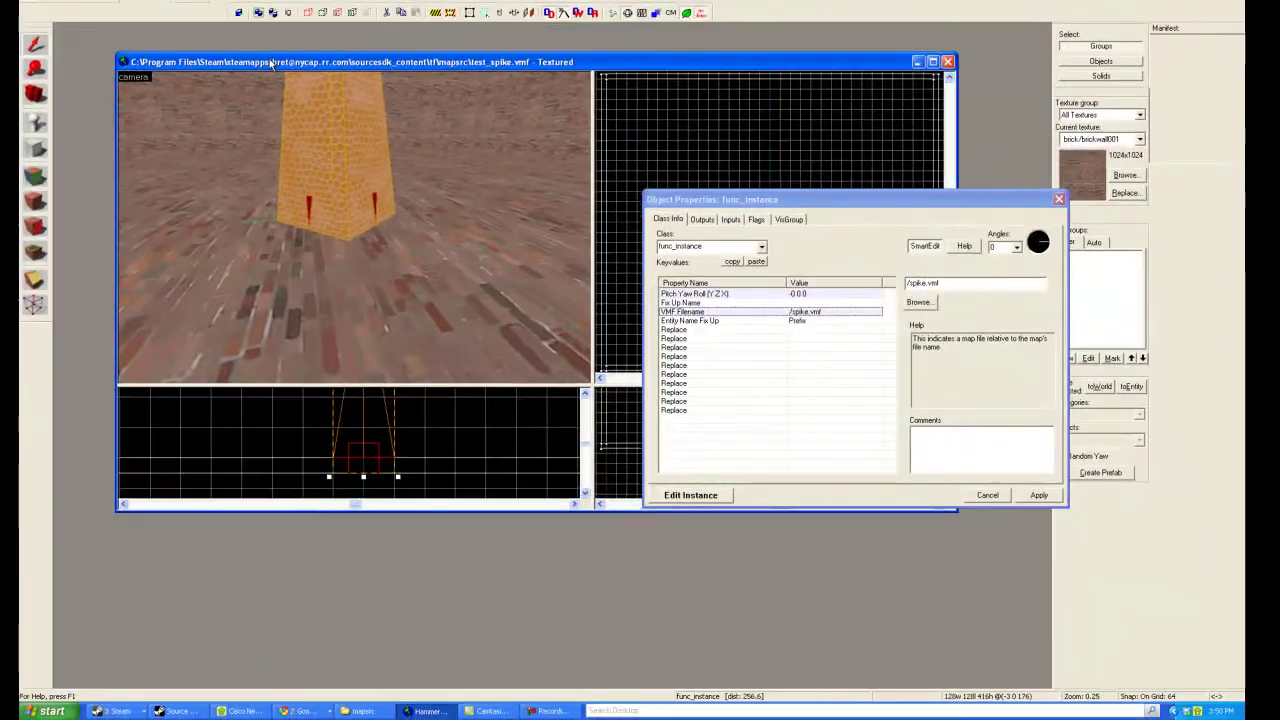
drag(270, 63, 273, 57)
click(180, 1)
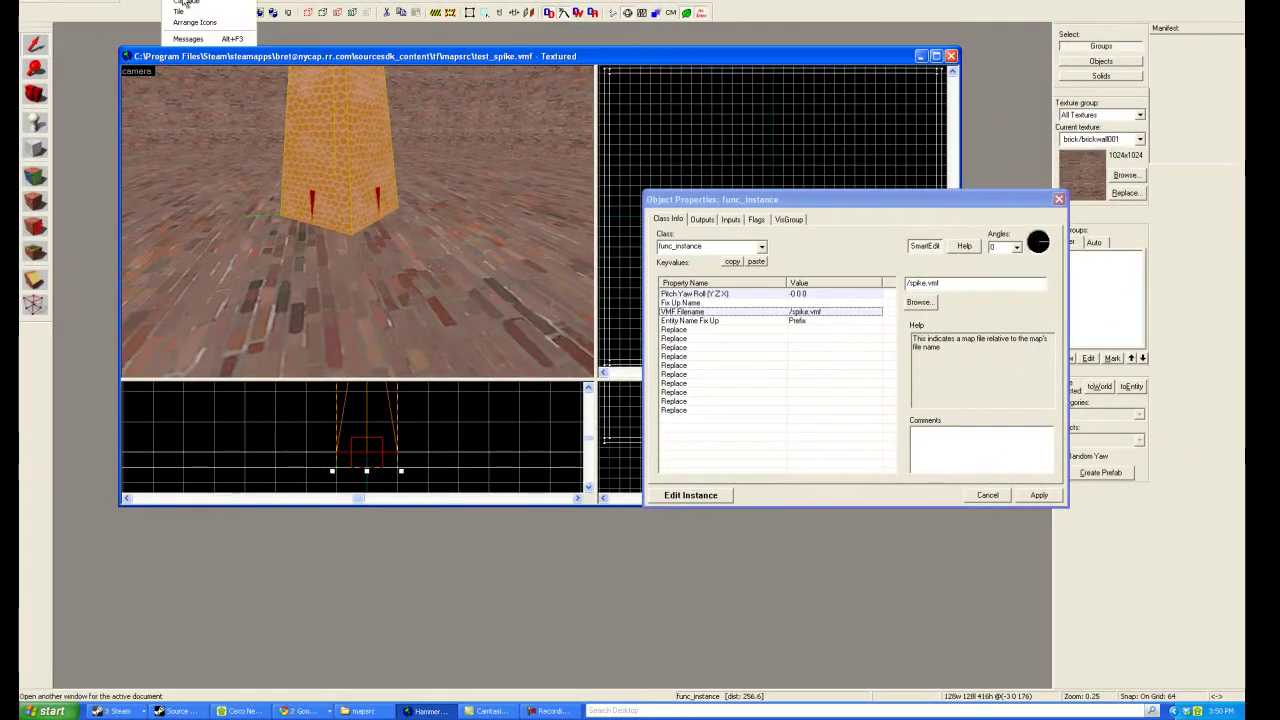
click(185, 3)
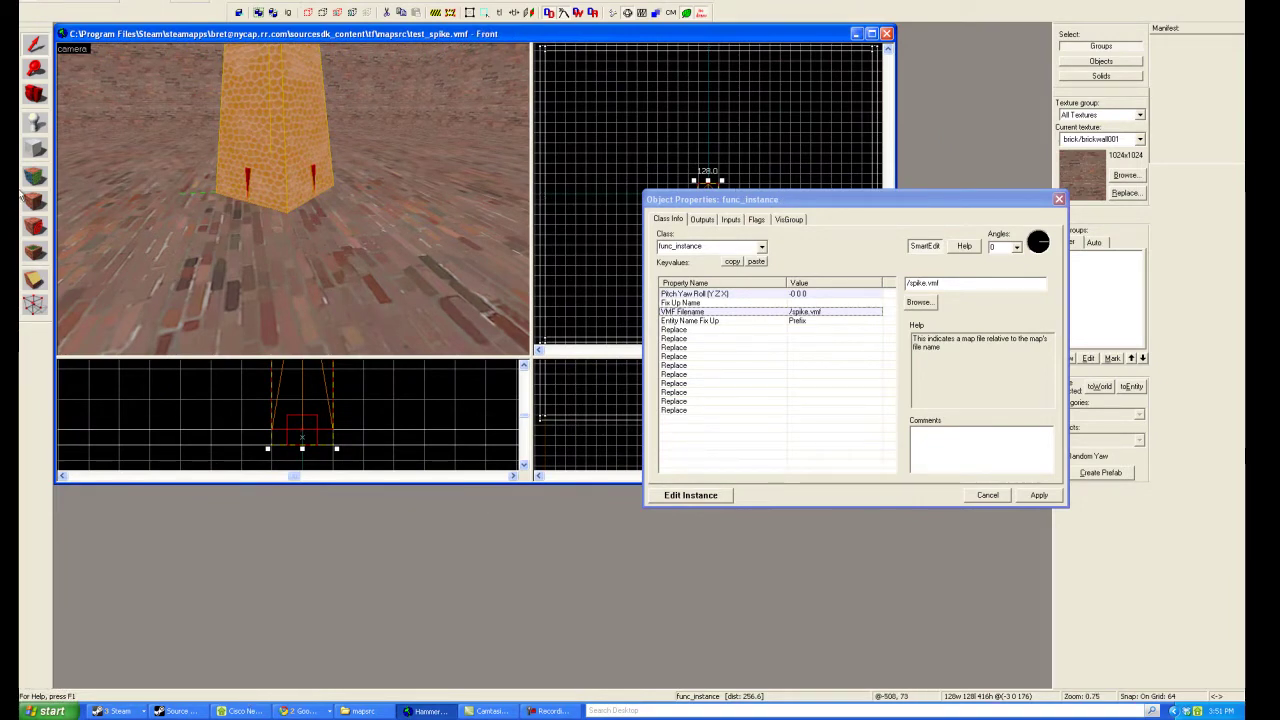
Open spike.vmf alongside the room map, restore its map window and move the object properties dialog out of the way.
click(30, 3)
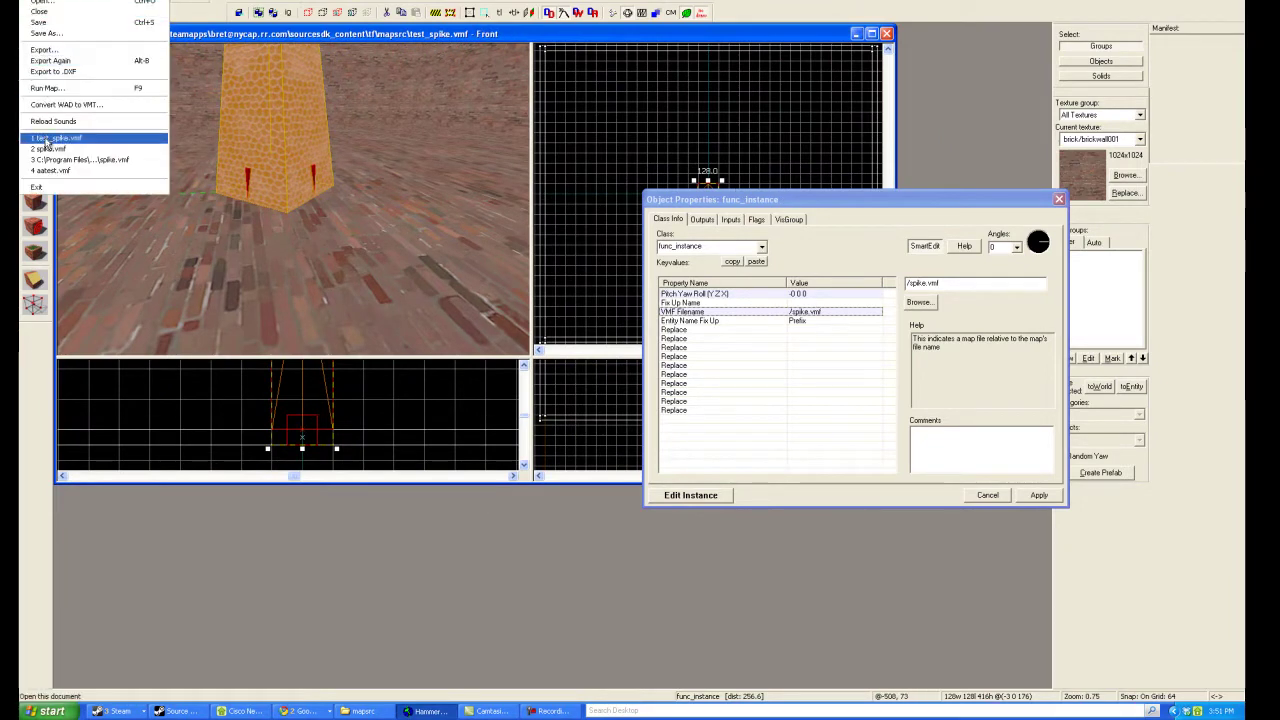
click(50, 148)
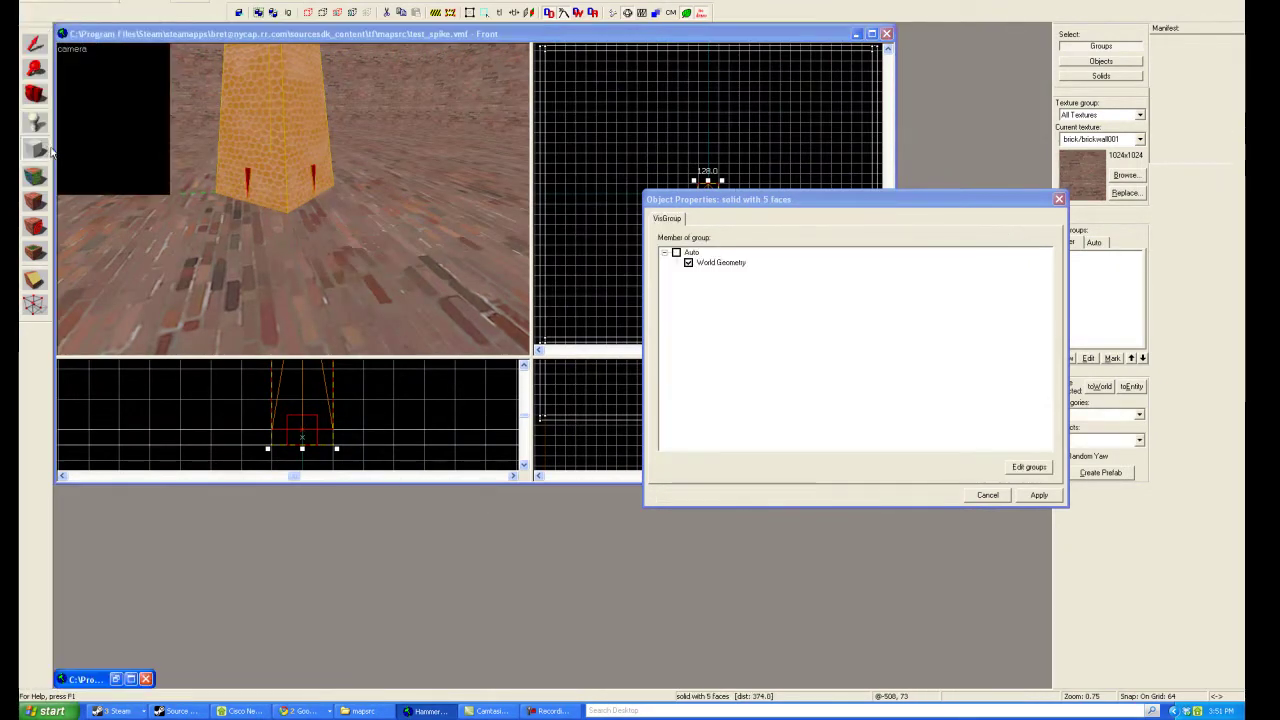
click(116, 679)
drag(709, 204, 1244, 225)
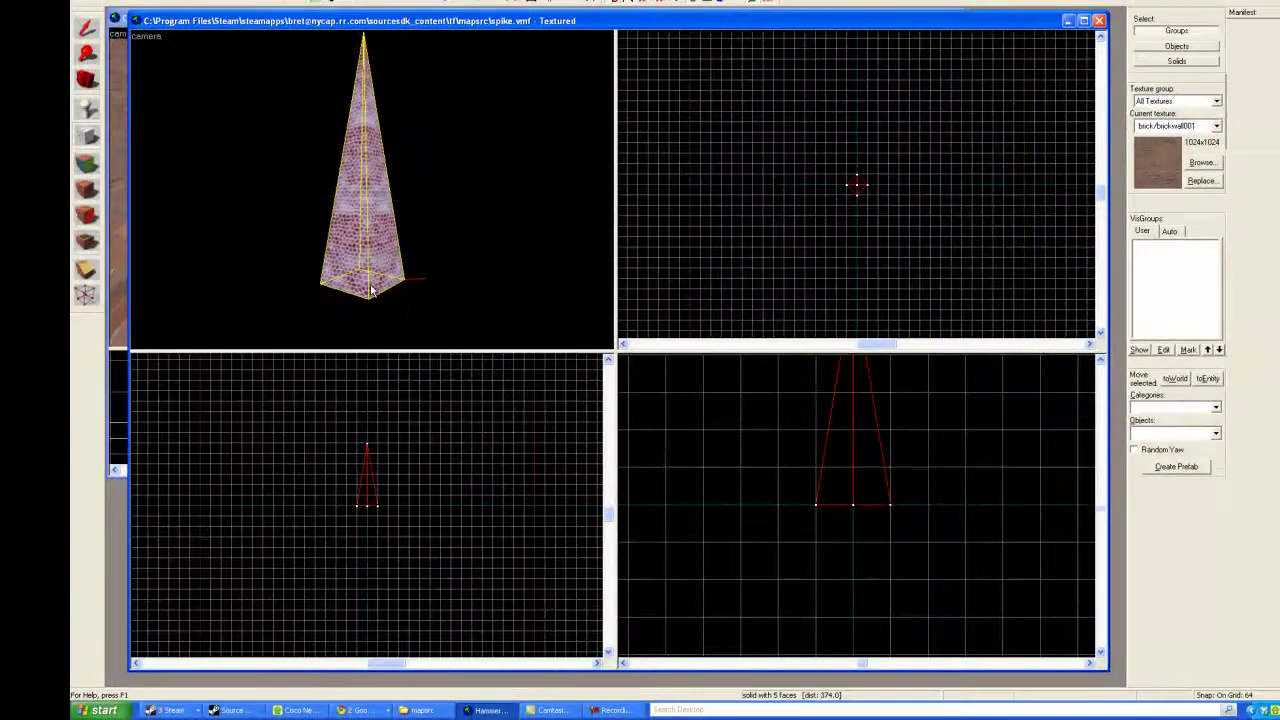
Bring the test_spike.vmf room back into view and raise its func_instance by one 64-unit grid step.
drag(786, 21, 797, 566)
drag(683, 20, 705, 40)
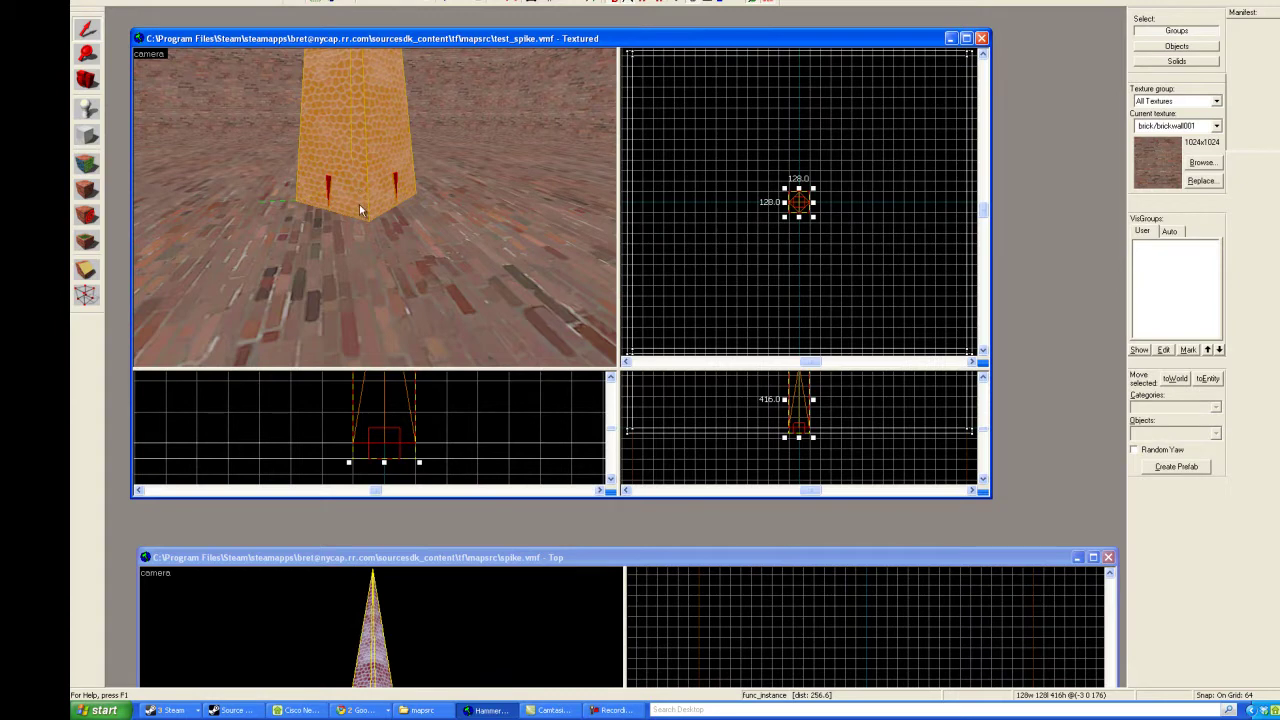
click(395, 401)
key(Up)
Lower the spike in spike.vmf by 64 units, to below the map origin, and save the map.
drag(497, 561, 488, 10)
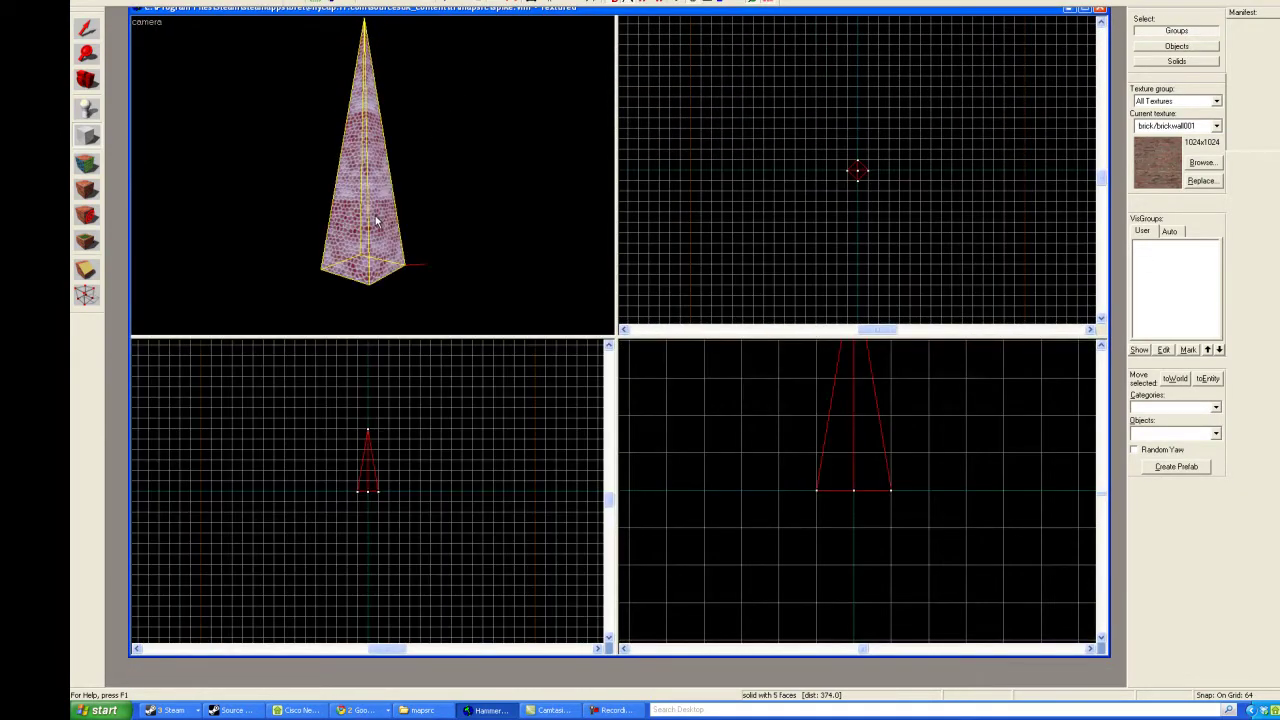
click(841, 449)
click(90, 34)
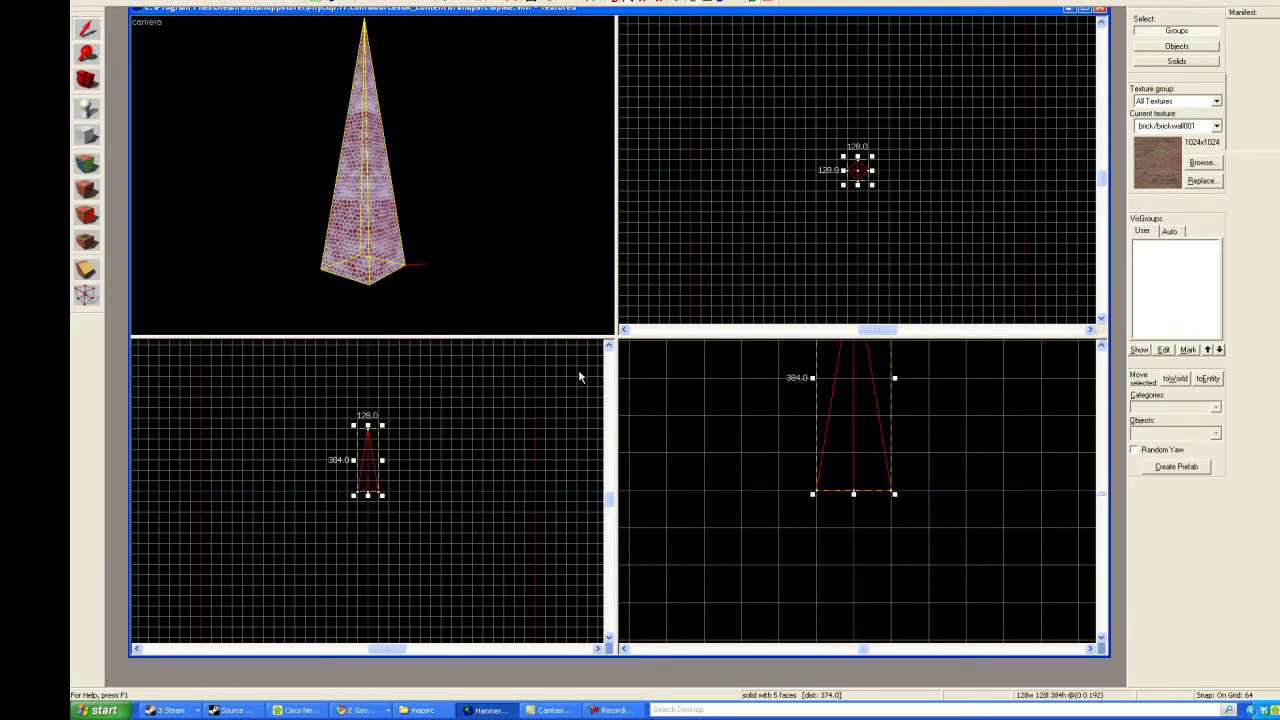
key(Down)
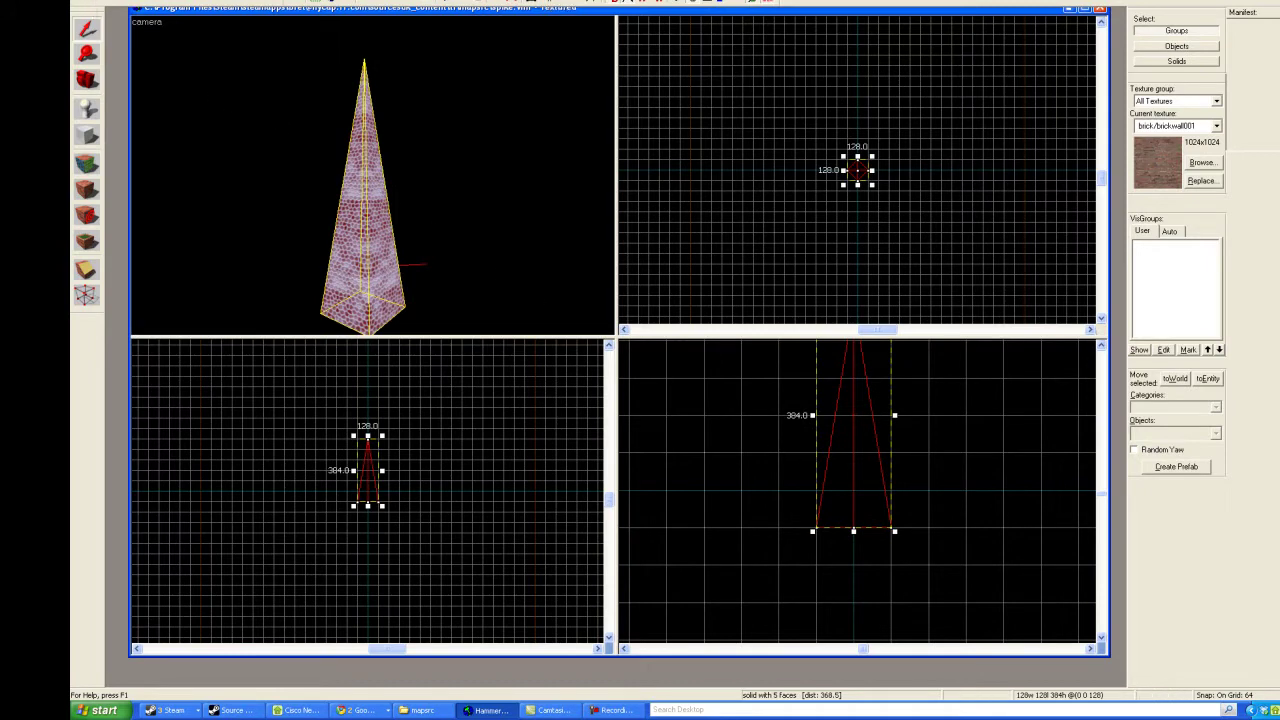
click(84, 0)
click(97, 5)
Examine the updated spike instance in test_spike.vmf with an enlarged map window and a full-window camera view.
drag(242, 12, 200, 261)
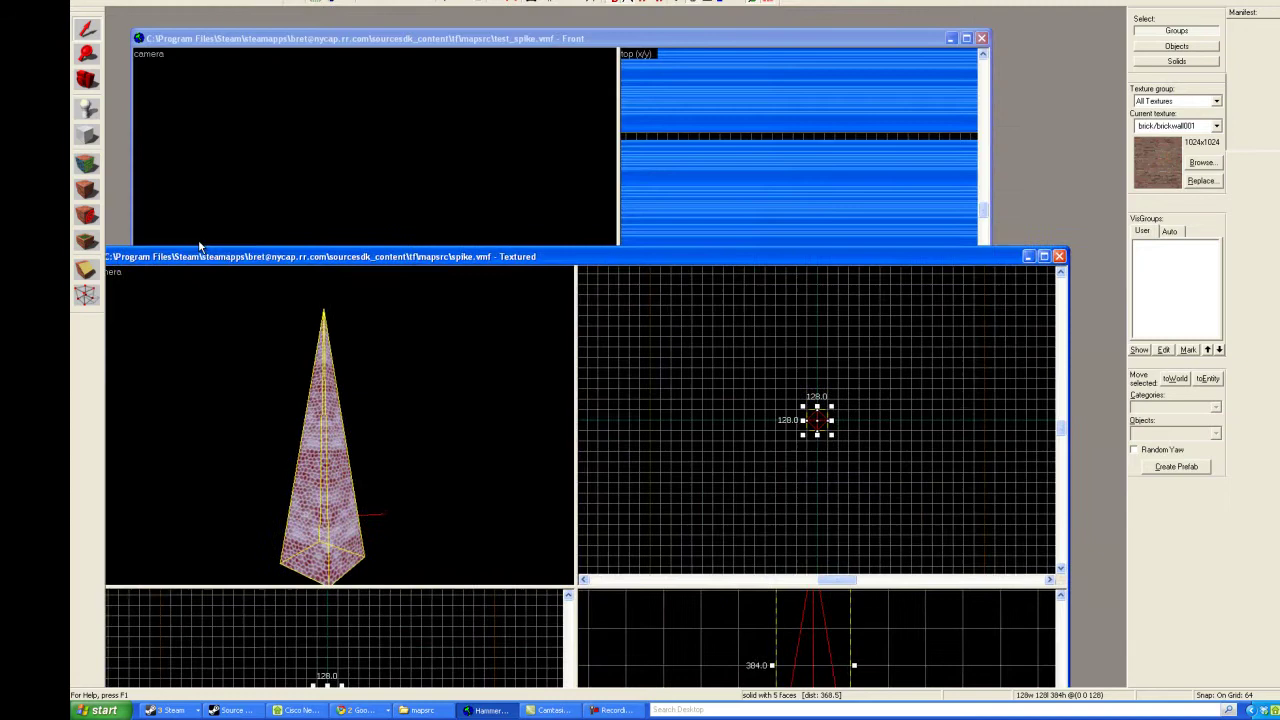
click(327, 42)
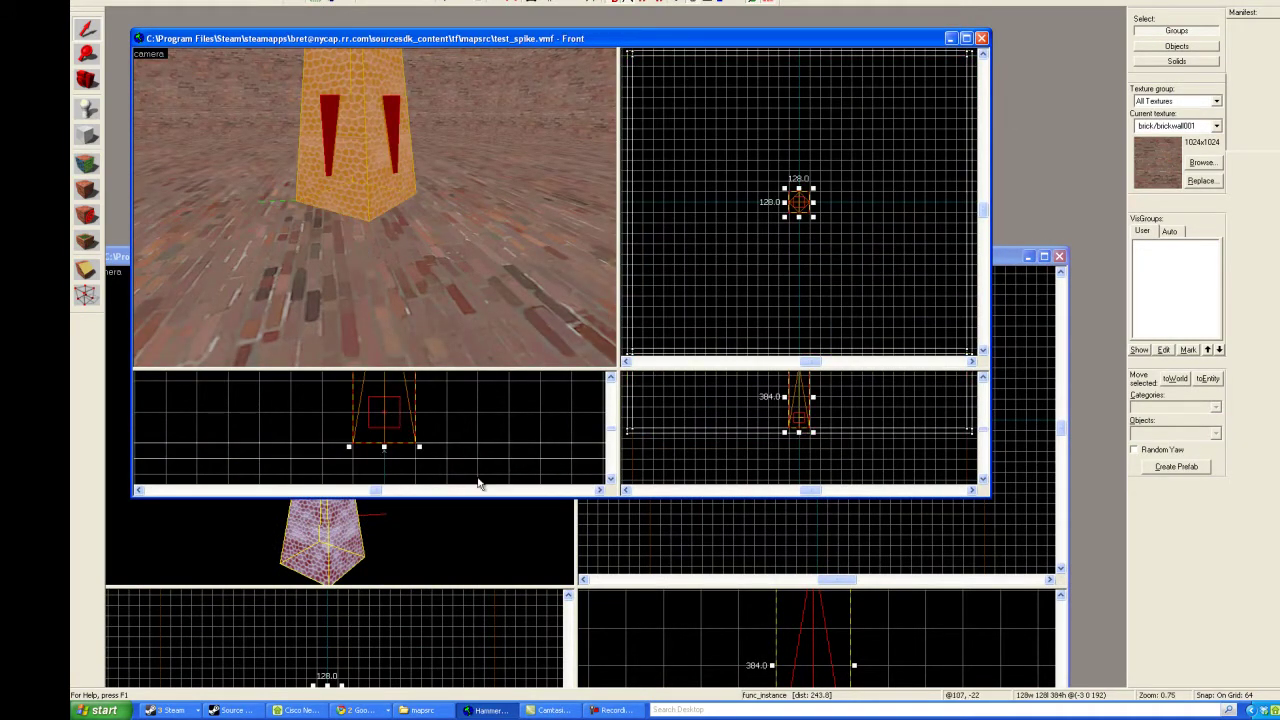
drag(989, 497, 1093, 673)
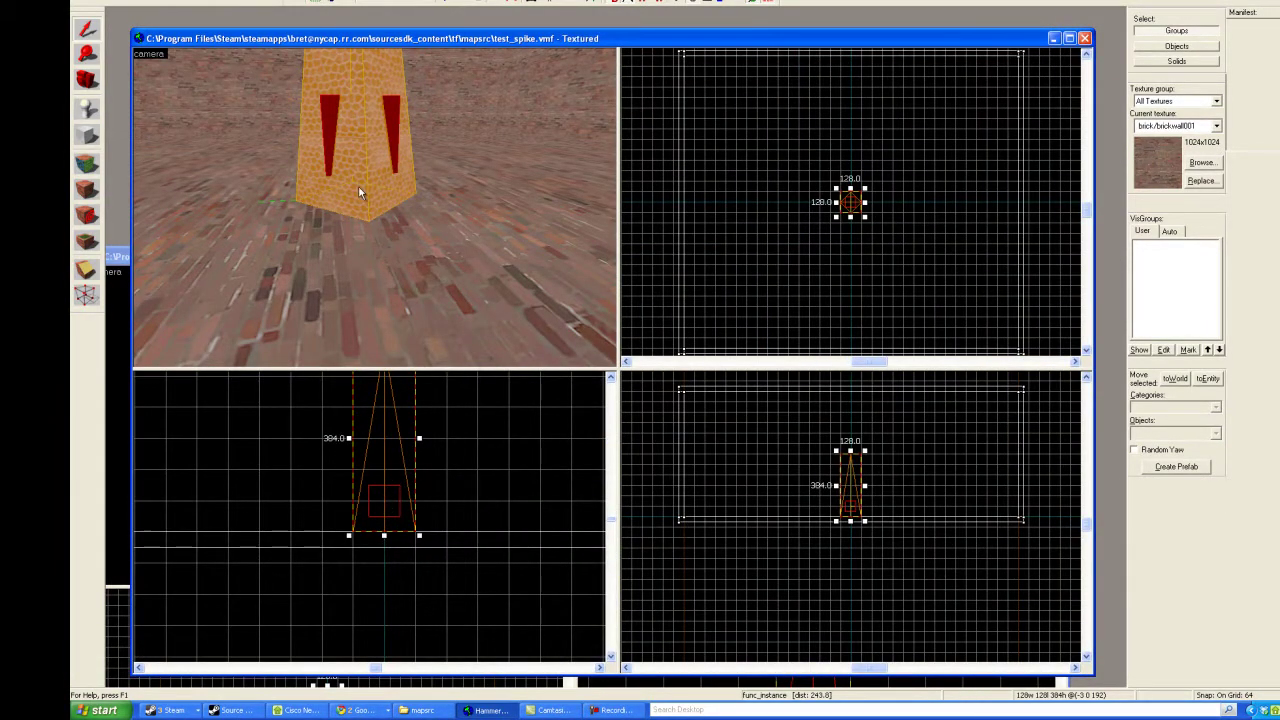
drag(366, 40, 361, 17)
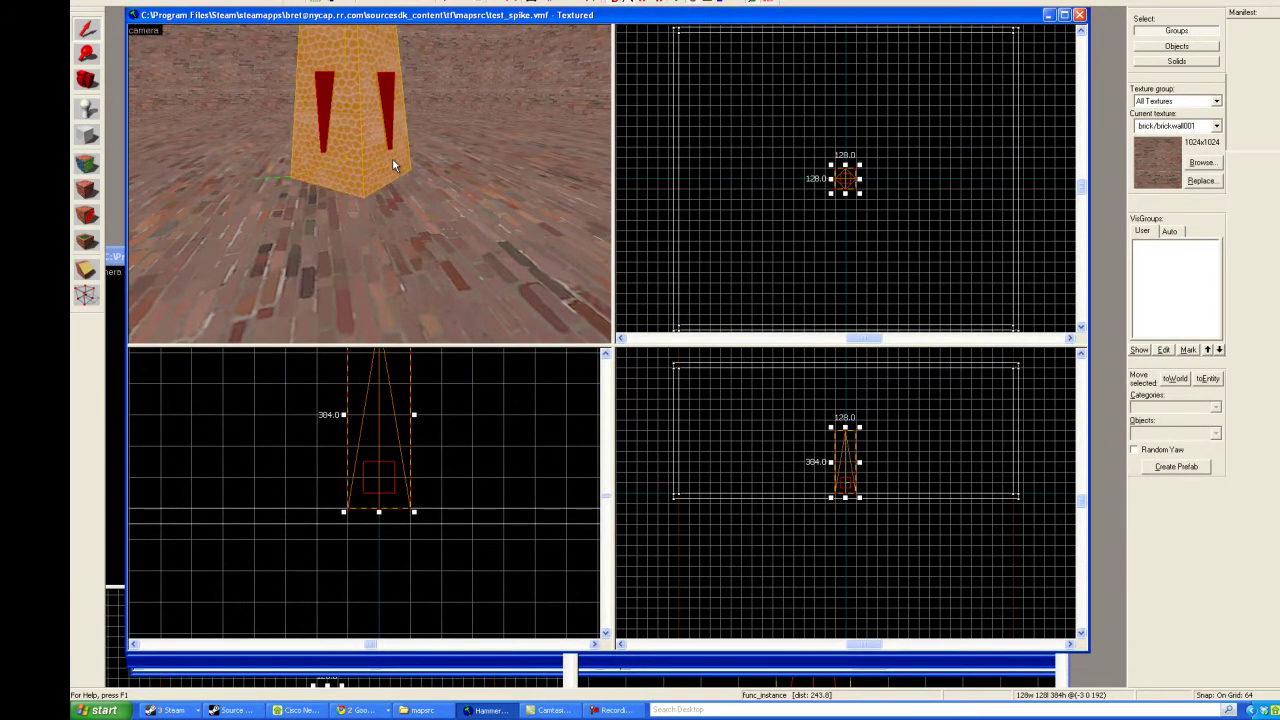
key(shift+z)
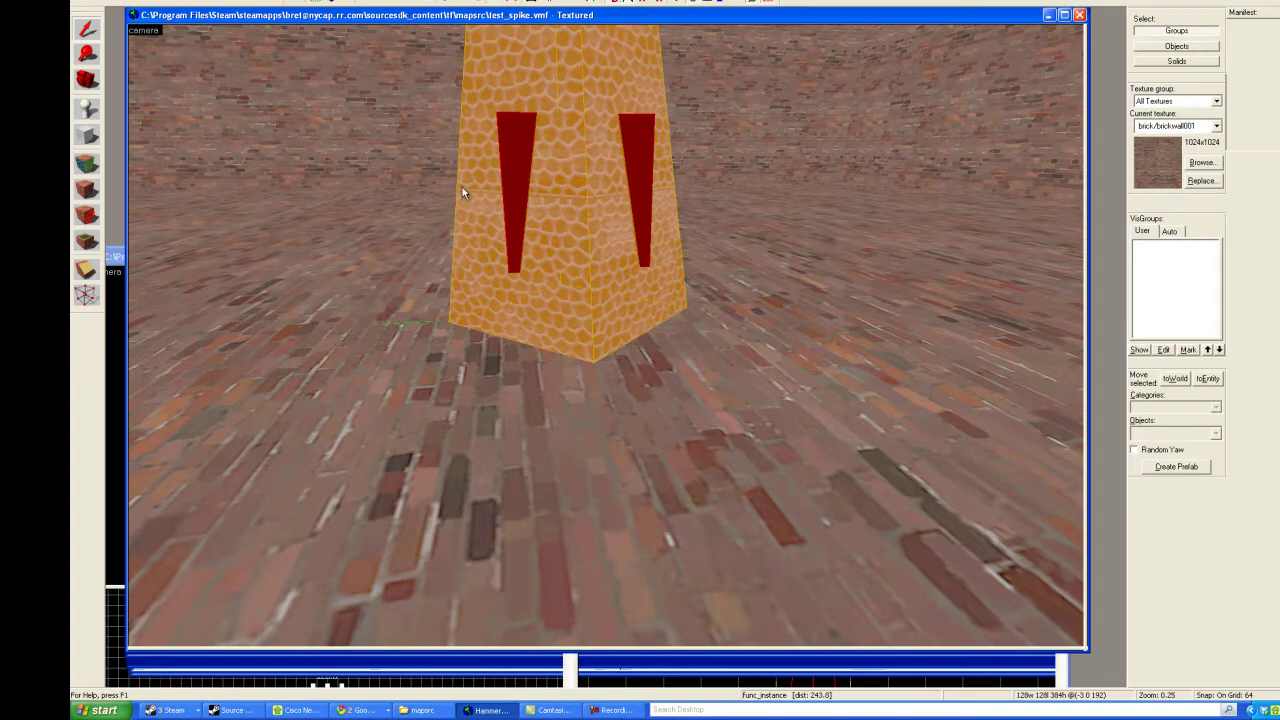
key(z)
key(s)
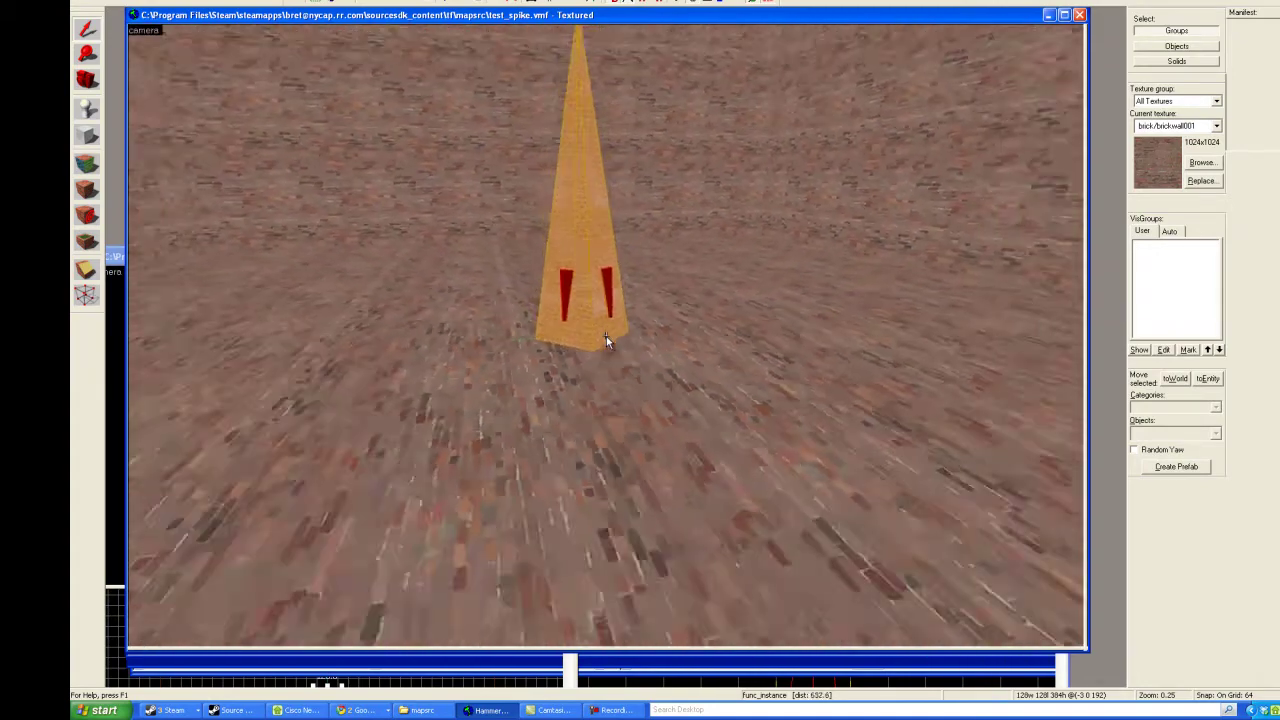
key(w)
key(z)
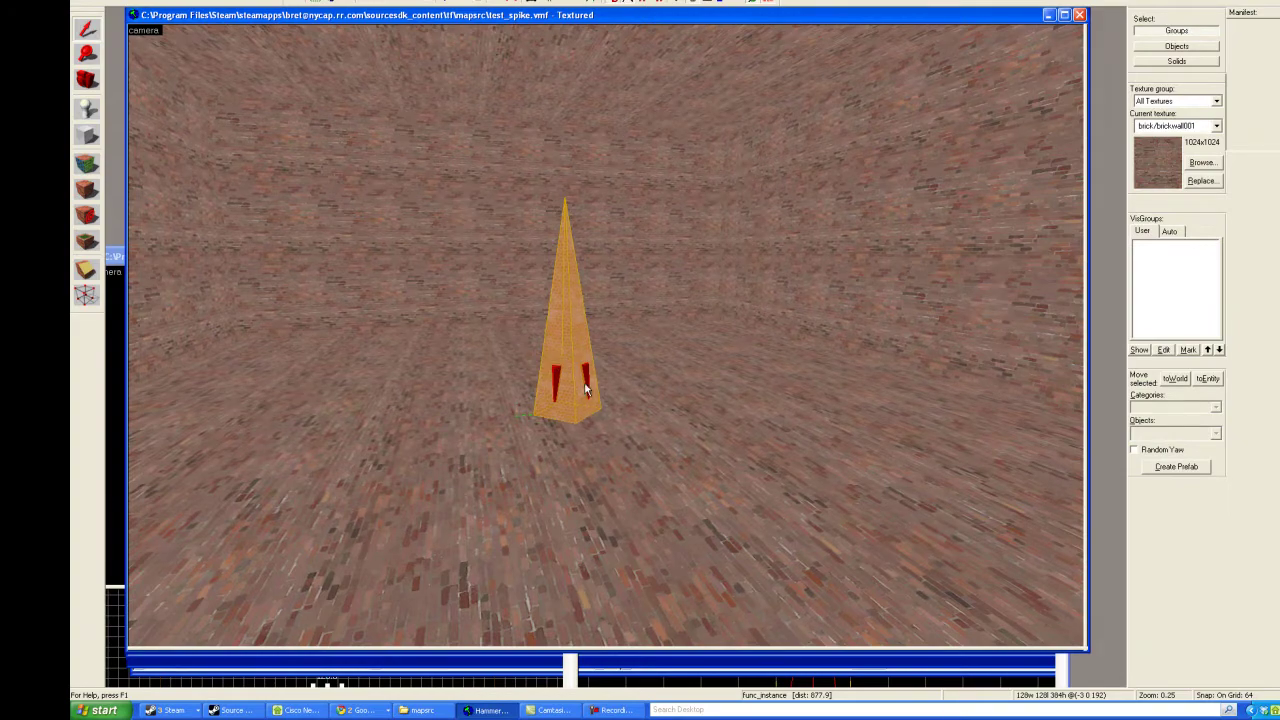
Clone the spike in spike.vmf into four copies scattered around the original and save the map.
click(116, 501)
double_click(357, 266)
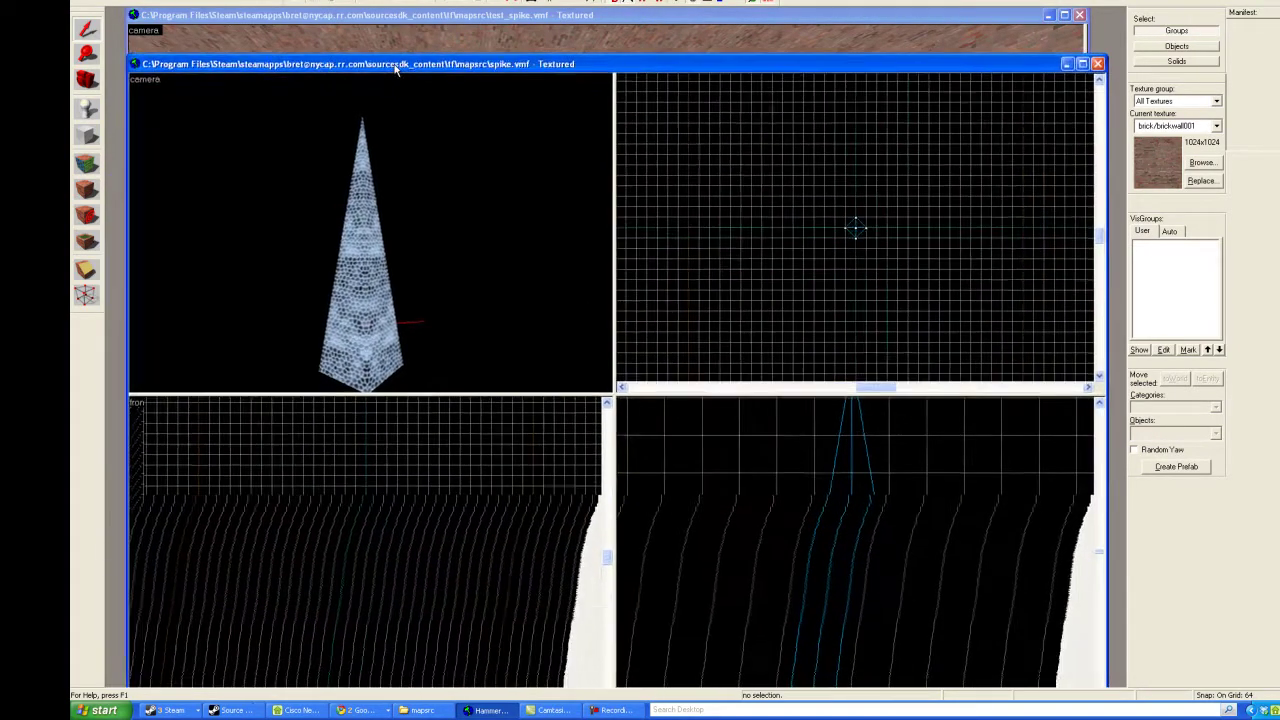
click(356, 189)
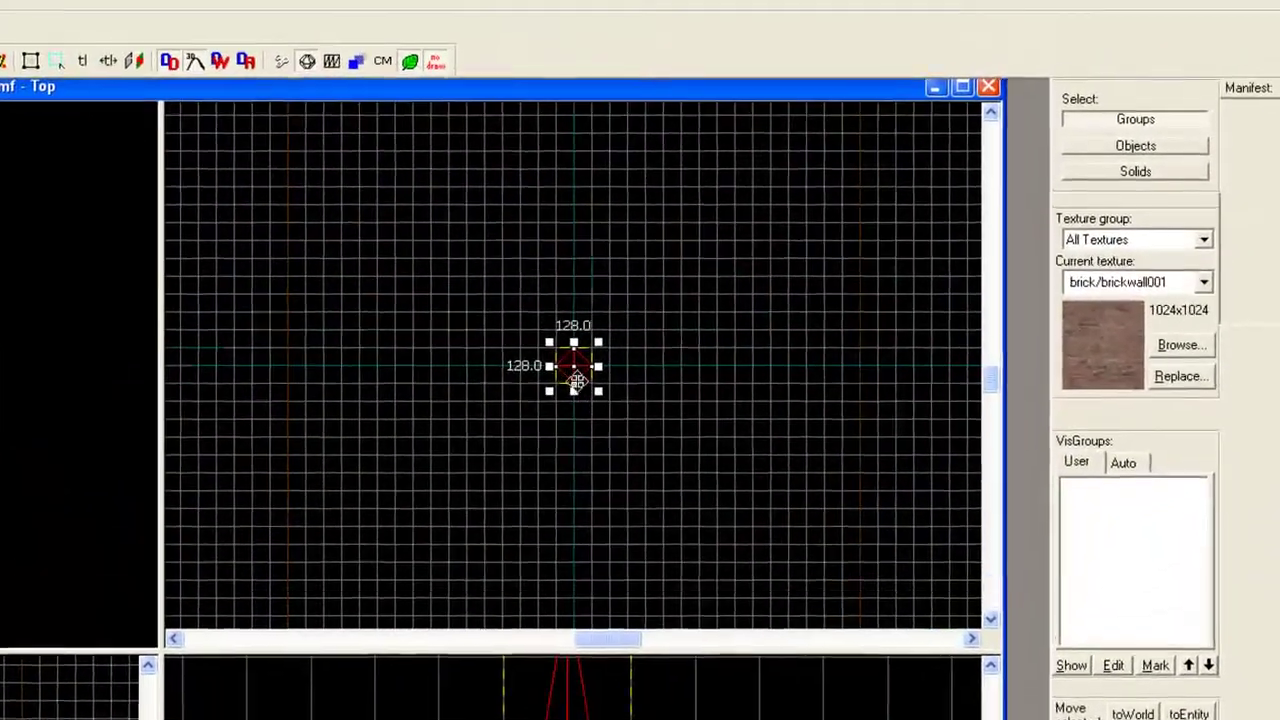
shift+drag(577, 382, 622, 308)
mouse_move(620, 310)
shift+mouse_down()
mouse_move(487, 301)
mouse_move(492, 458)
shift+mouse_up()
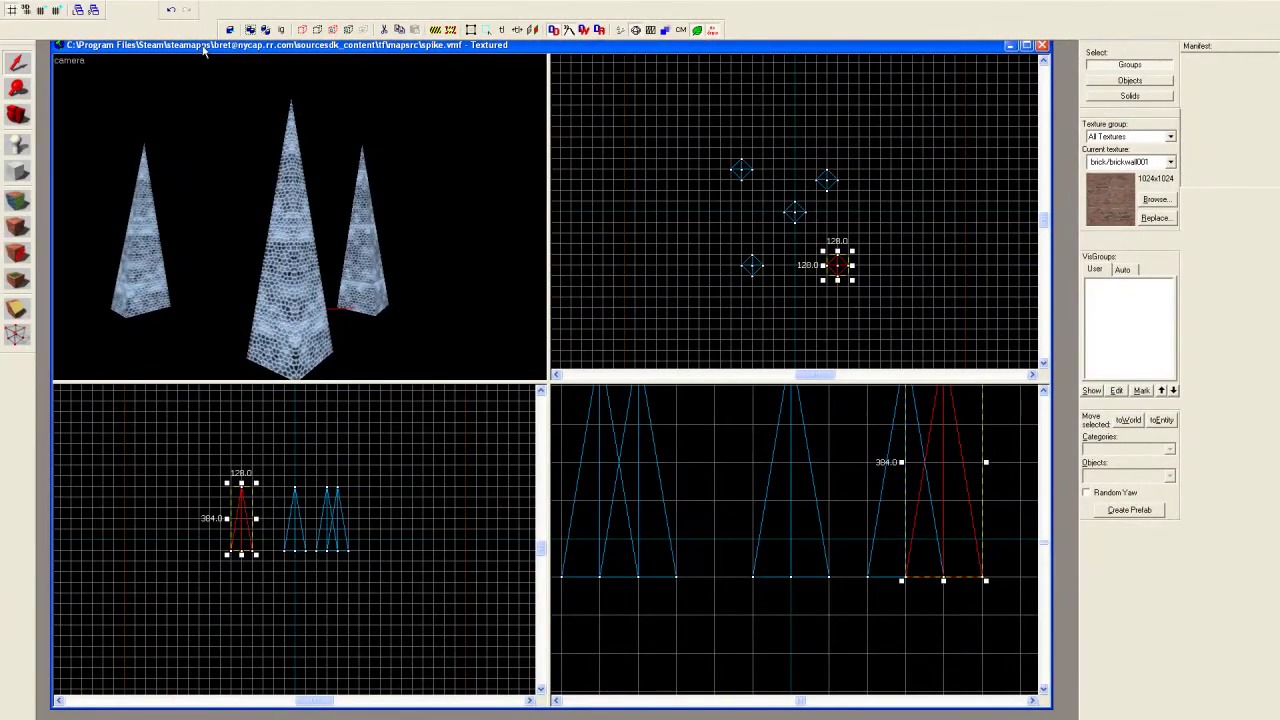
click(15, 2)
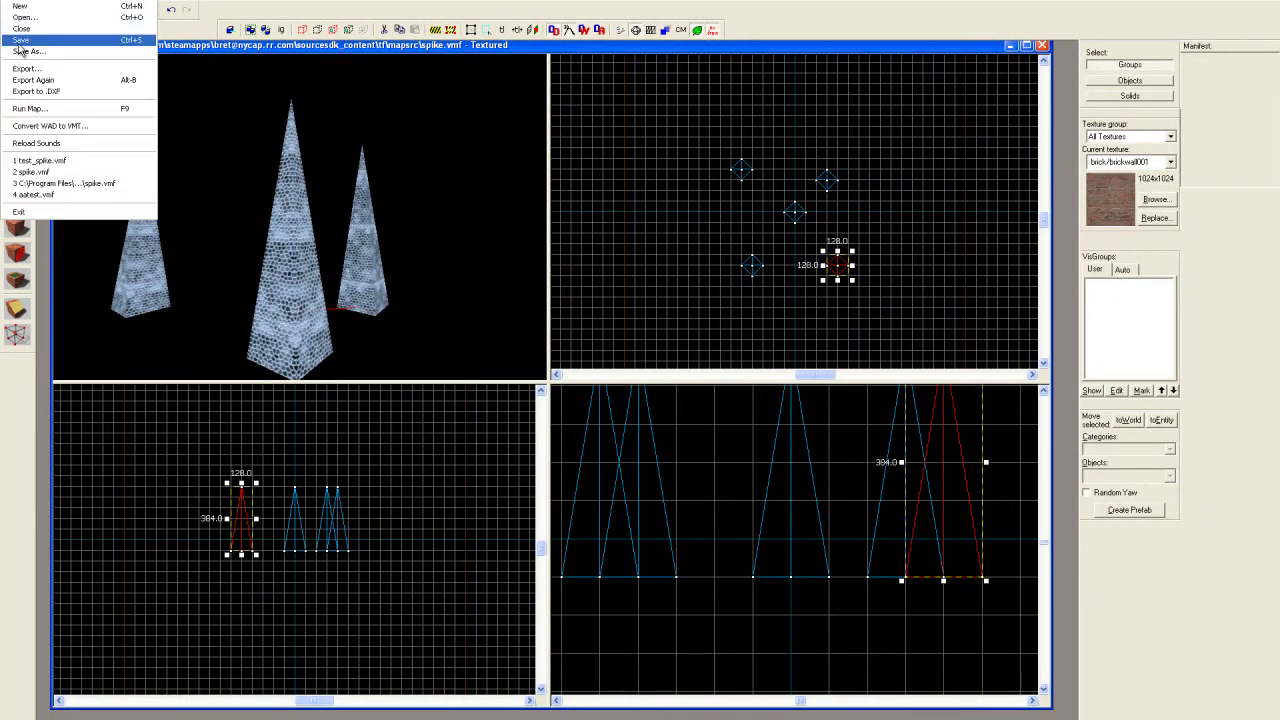
click(20, 41)
Return to the test_spike.vmf room and examine the instanced spike group from several camera positions.
drag(1001, 45, 975, 690)
drag(840, 48, 840, 72)
key(z)
key(d)
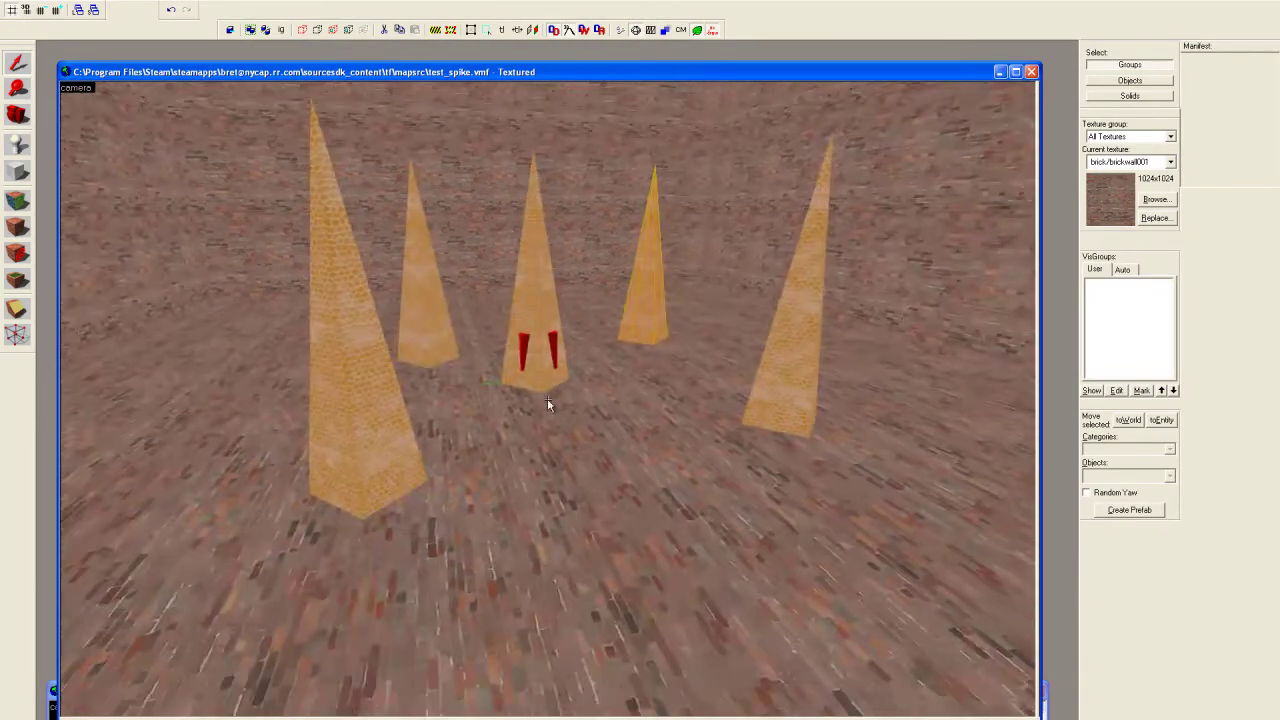
key(s)
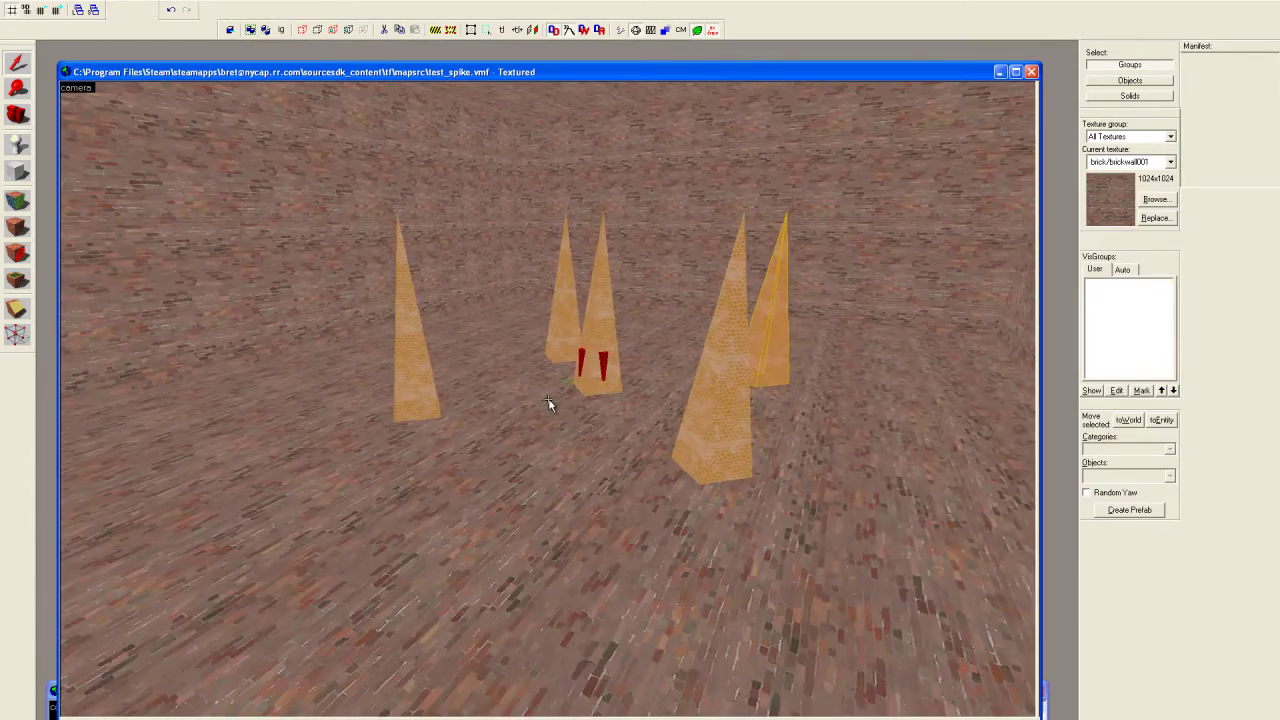